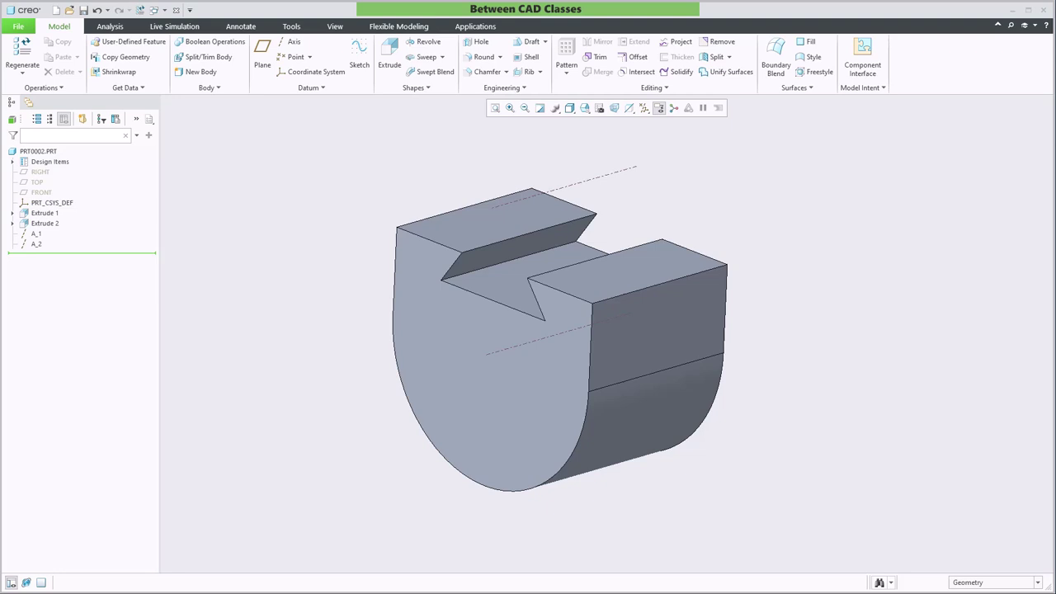
Create datum plane DTM1 through axes A_1 and A_2, then orbit to inspect it
click(873, 167)
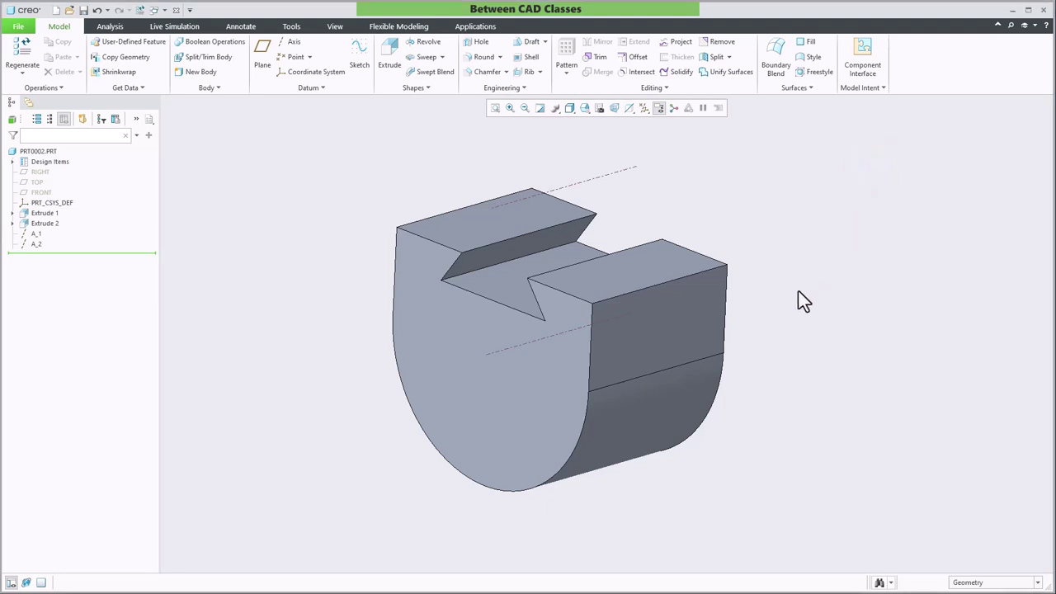
mouse_move(790, 299)
shift+middle_down()
mouse_move(795, 285)
mouse_move(799, 298)
shift+middle_up()
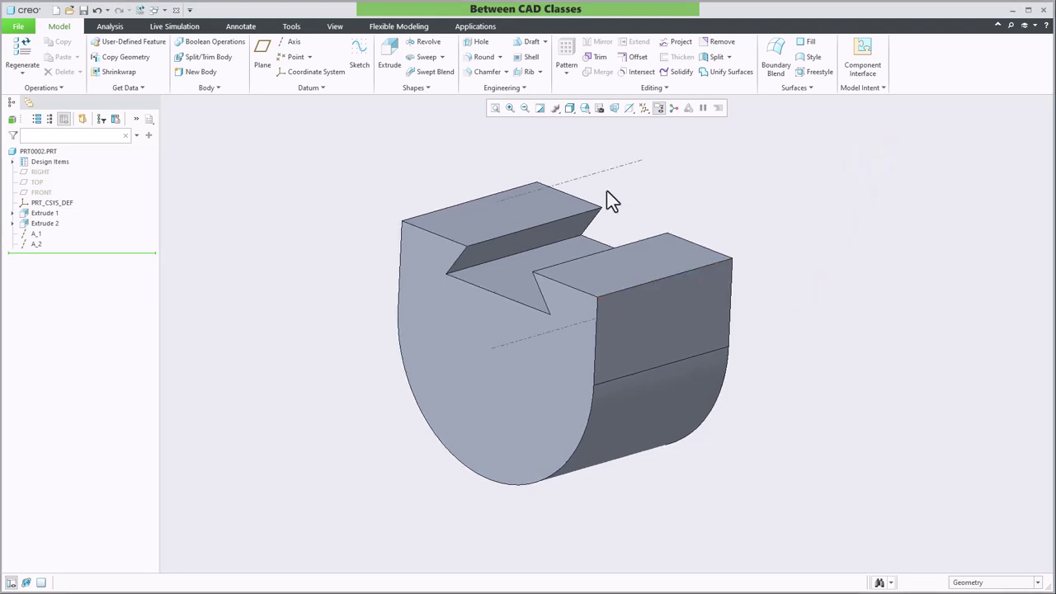
middle_drag(698, 217, 700, 211)
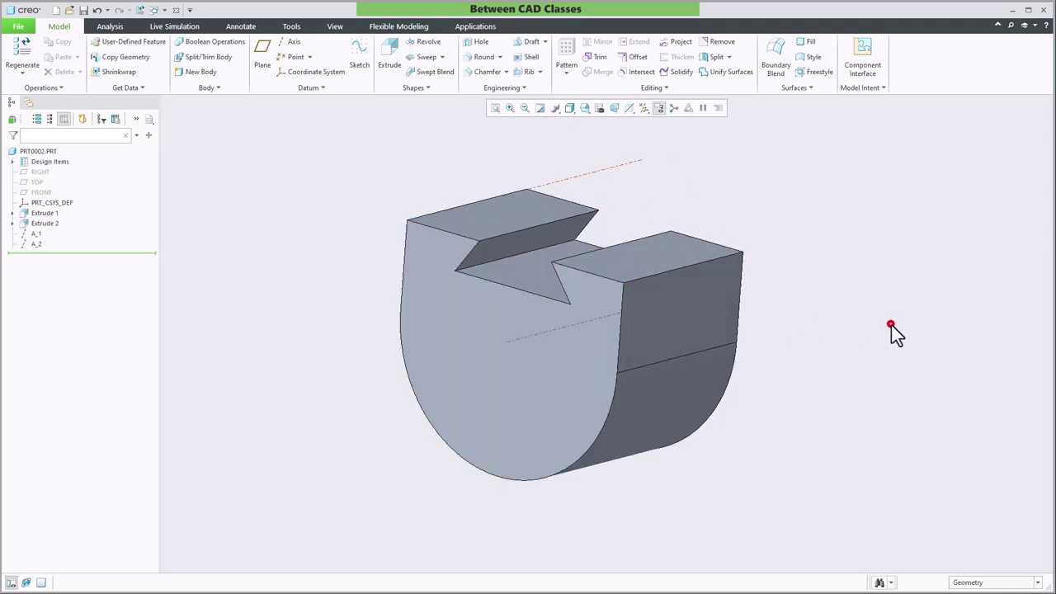
click(262, 50)
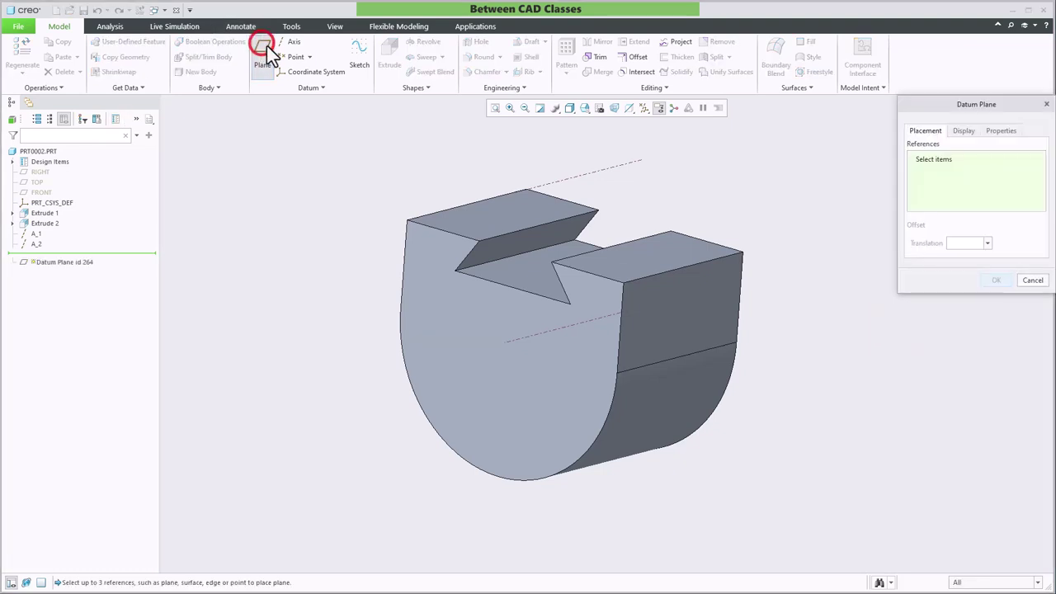
click(599, 169)
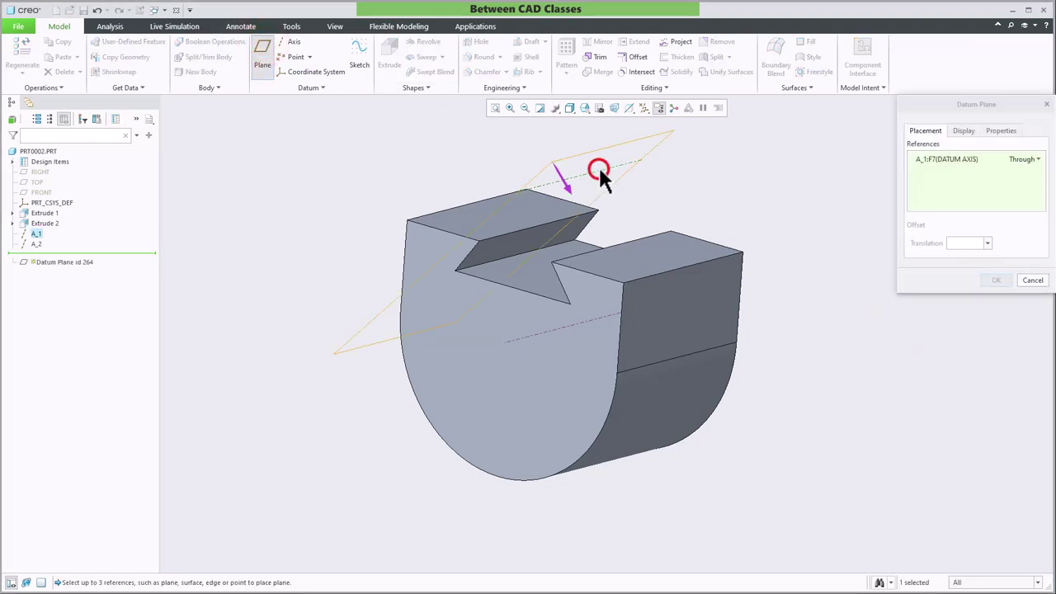
ctrl+click(533, 337)
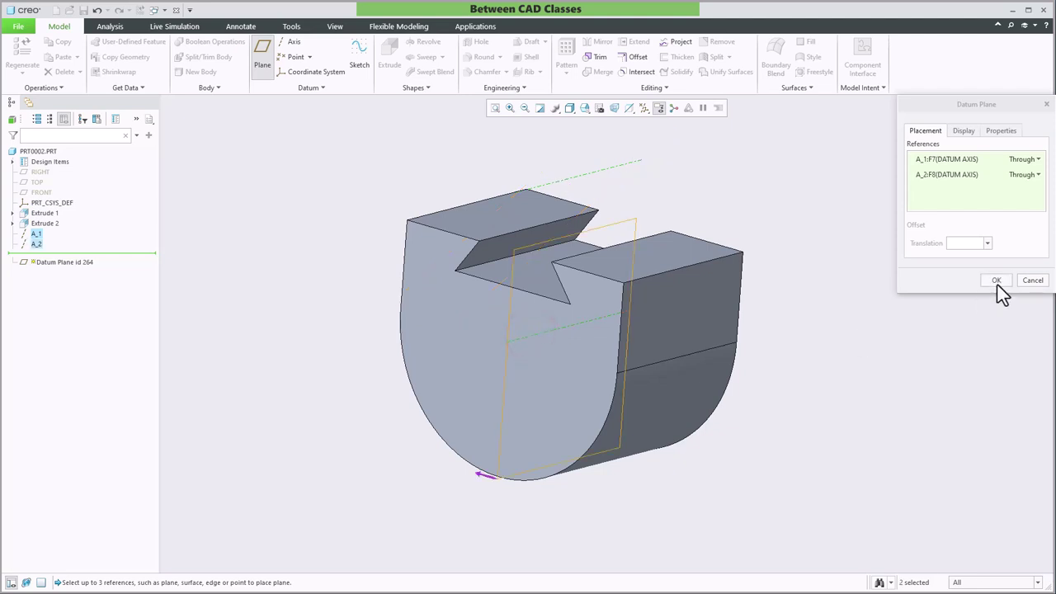
click(996, 280)
middle_drag(901, 313, 817, 363)
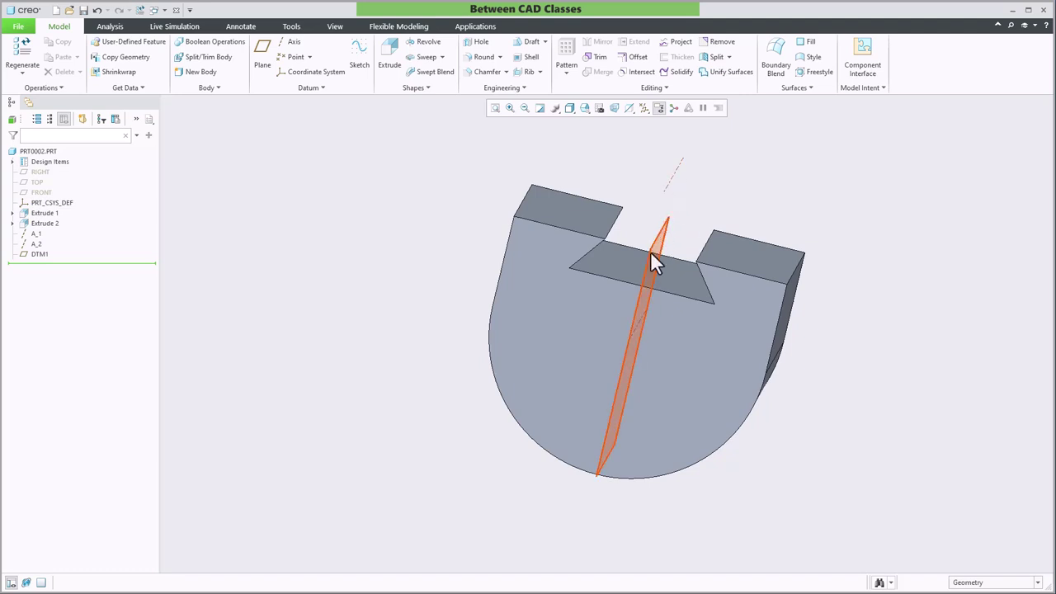
middle_drag(875, 380, 840, 378)
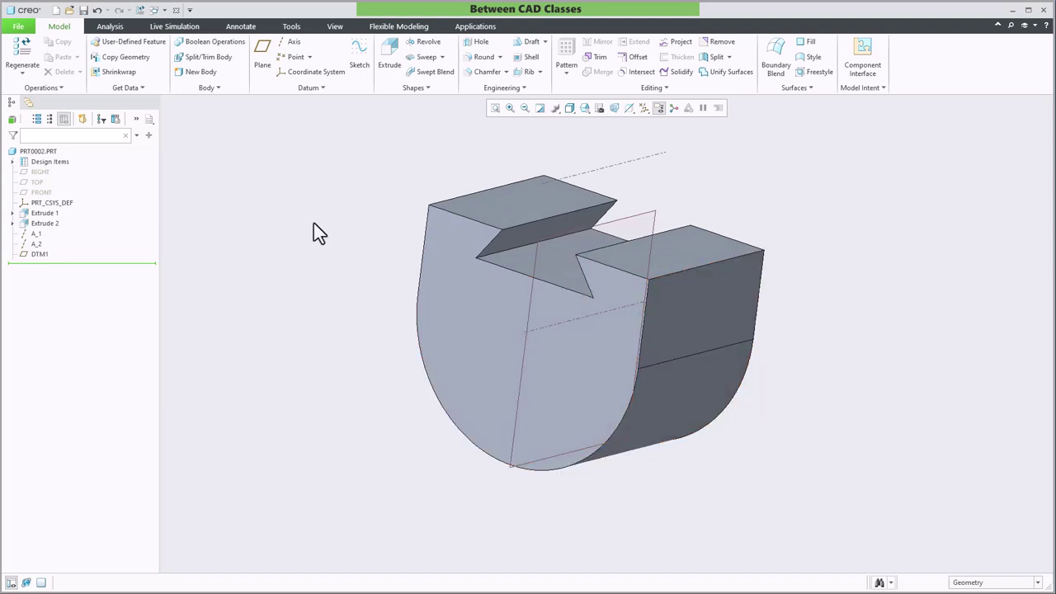
Create datum plane DTM2 through the two opposite side edges of the curved surface
click(263, 54)
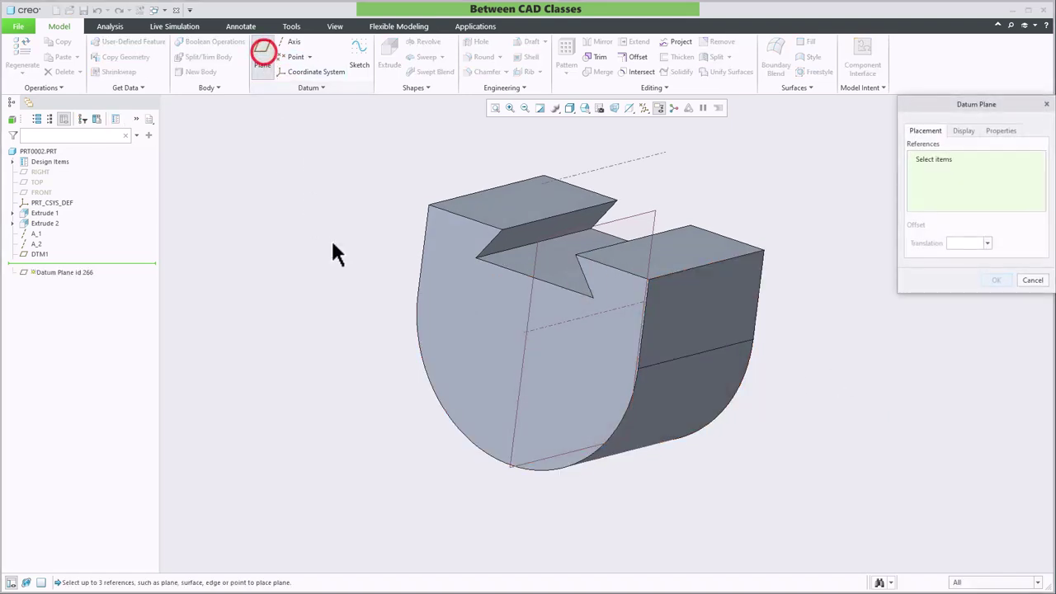
click(693, 365)
middle_drag(774, 421, 834, 417)
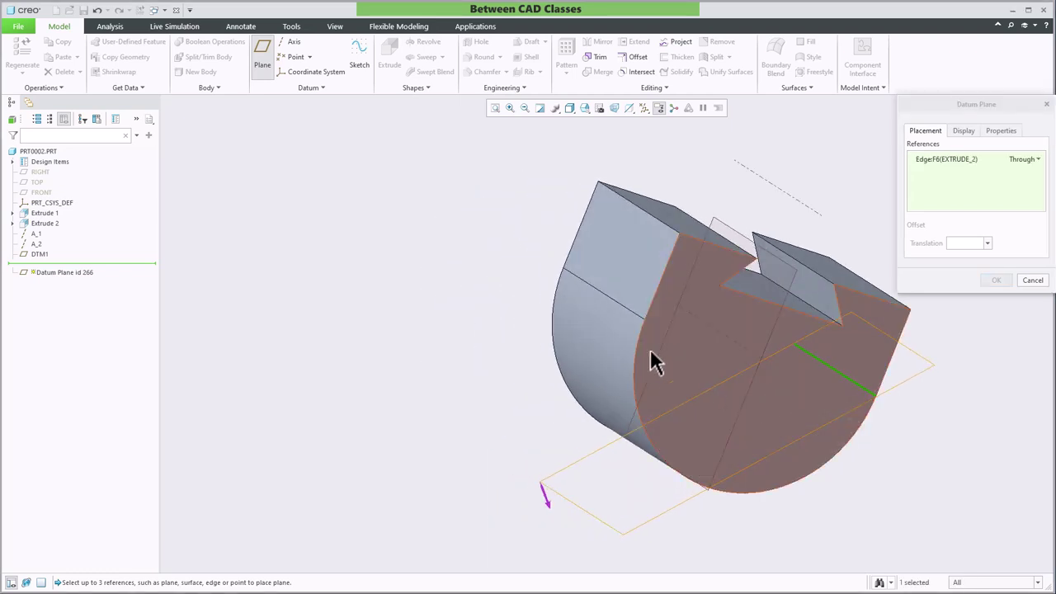
ctrl+click(590, 286)
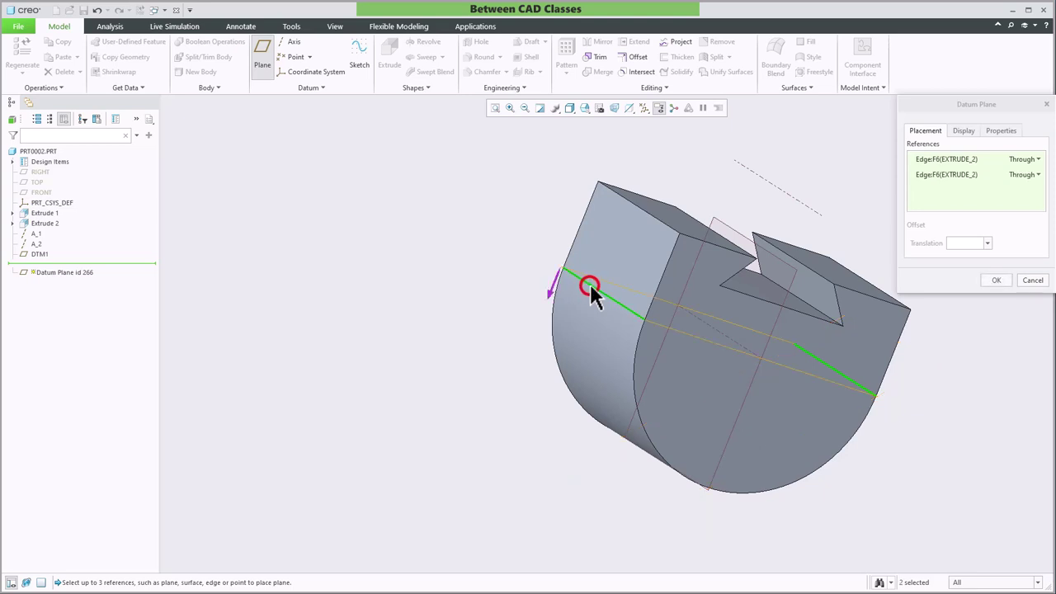
click(996, 282)
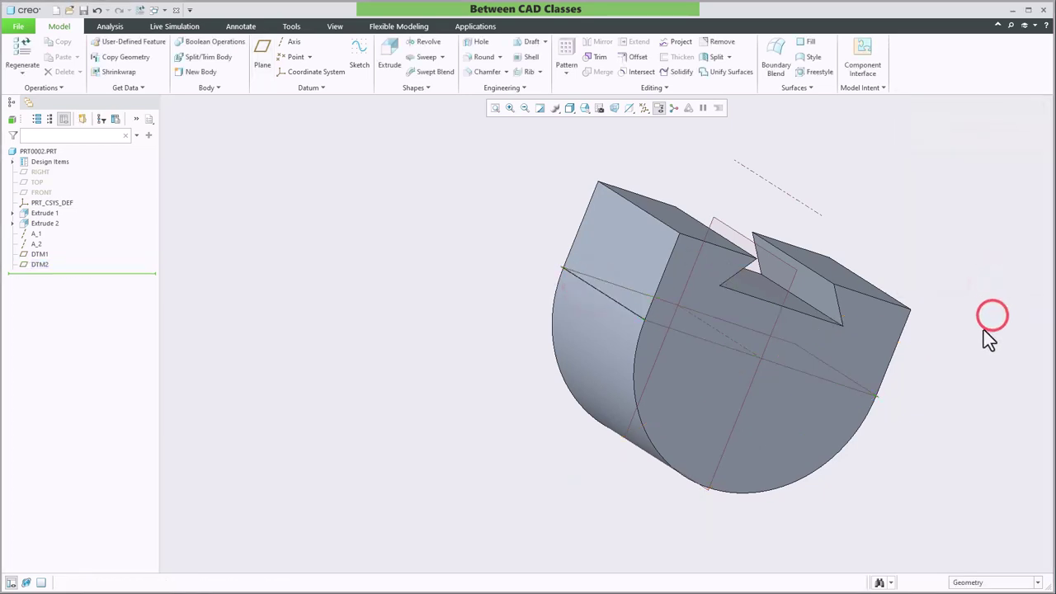
middle_drag(989, 338, 952, 341)
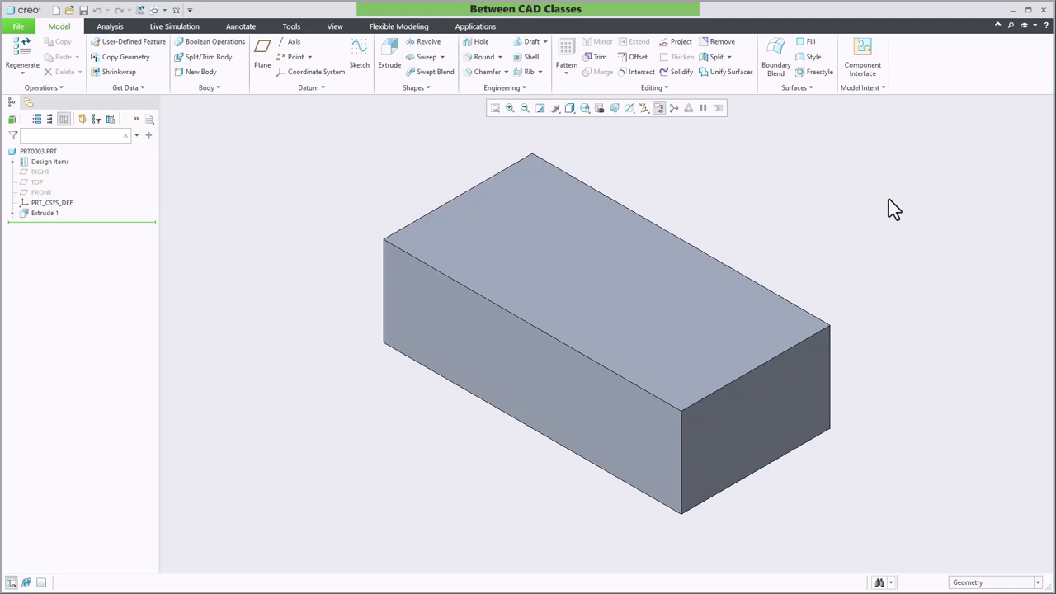
Create a datum plane through three corner vertices of the block, then delete it
click(263, 52)
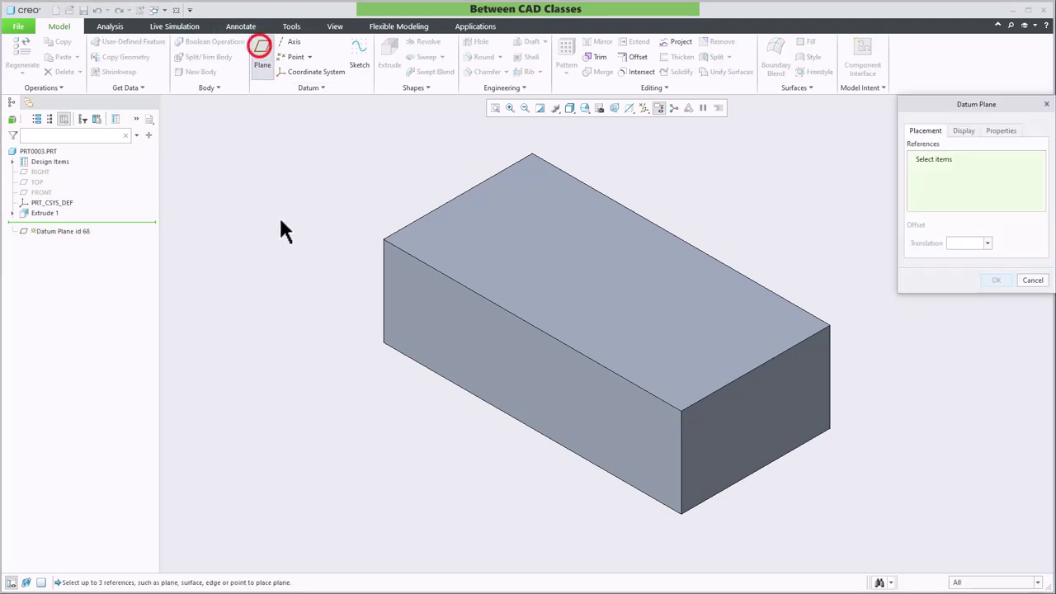
click(384, 239)
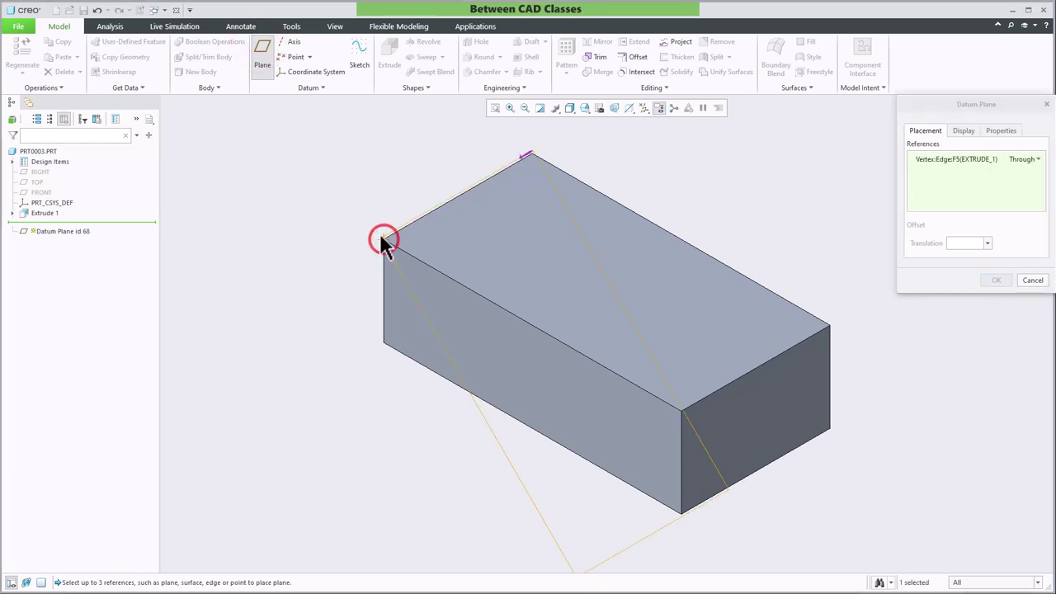
ctrl+click(829, 325)
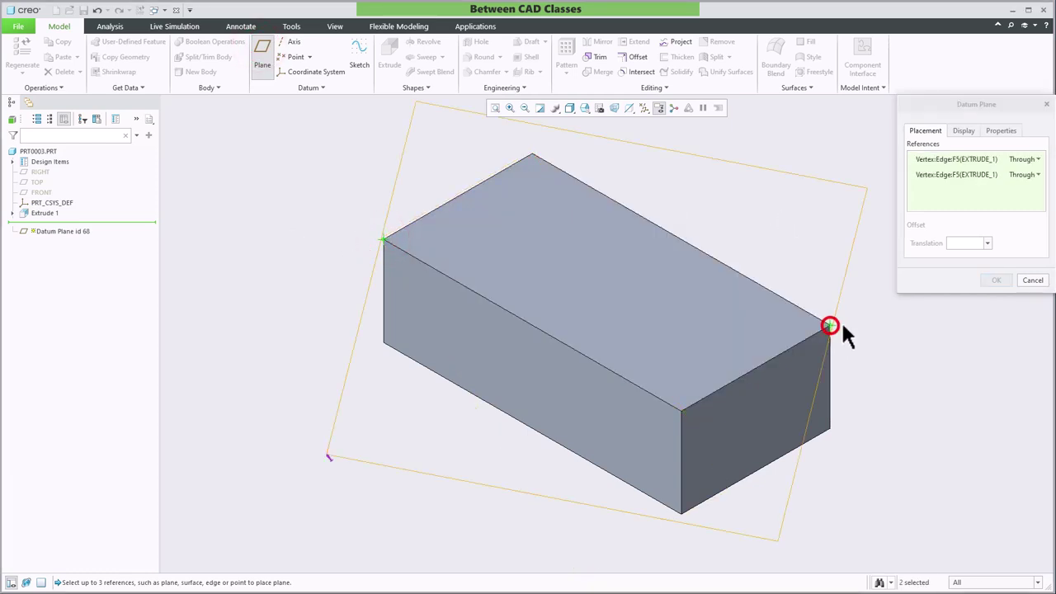
ctrl+click(682, 515)
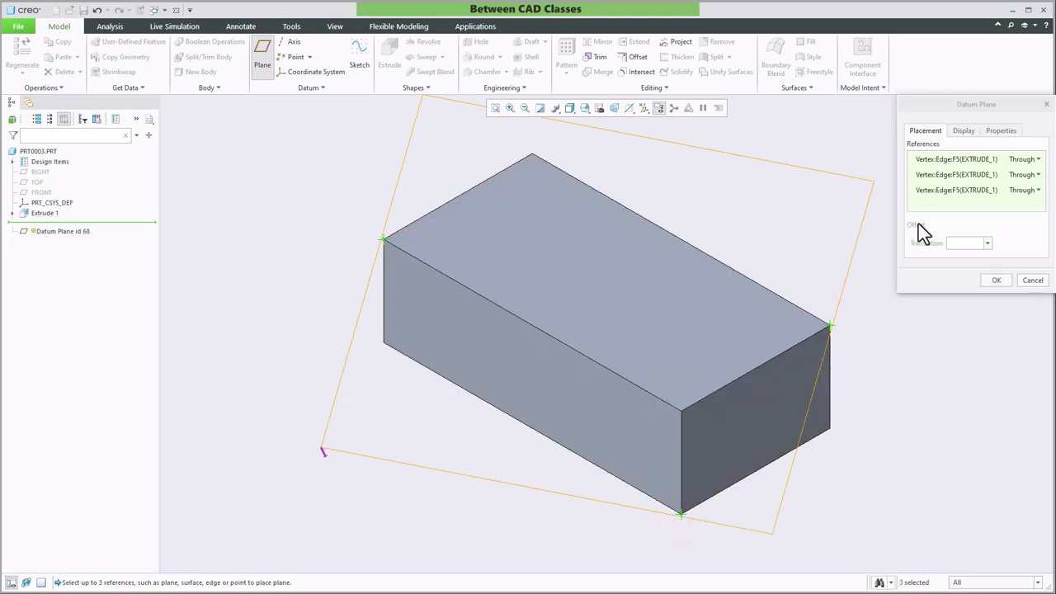
click(995, 280)
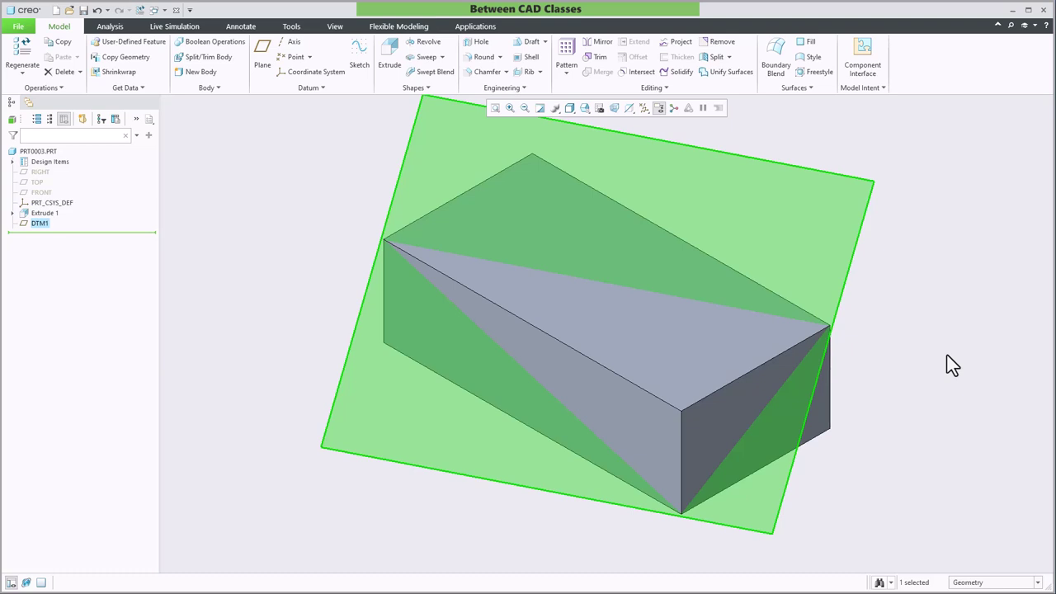
key(Delete)
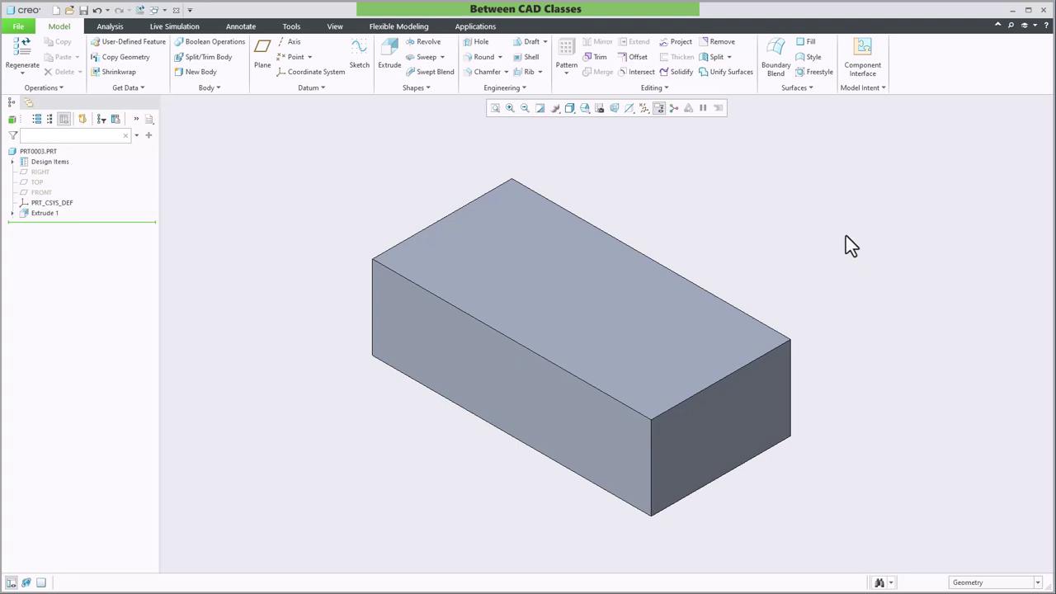
Create datum plane DTM1 offset 2 above the block's top face
click(262, 52)
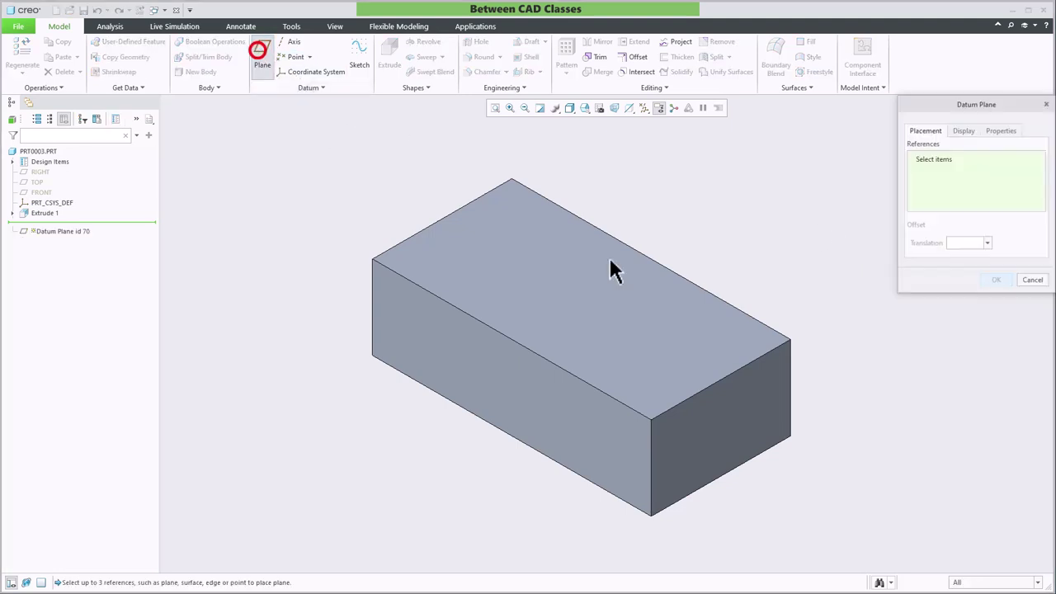
click(635, 313)
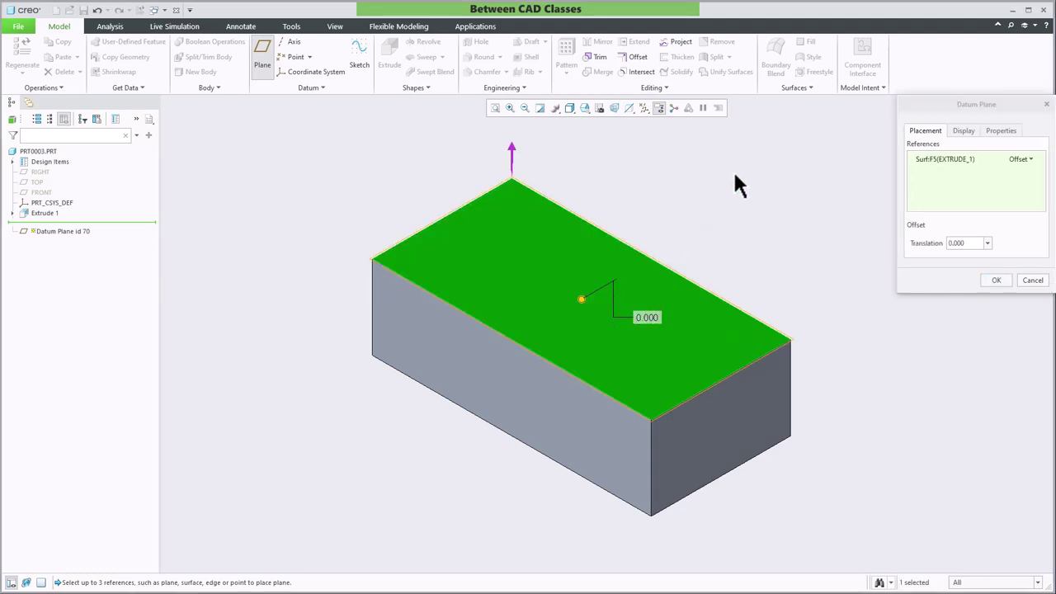
double_click(965, 242)
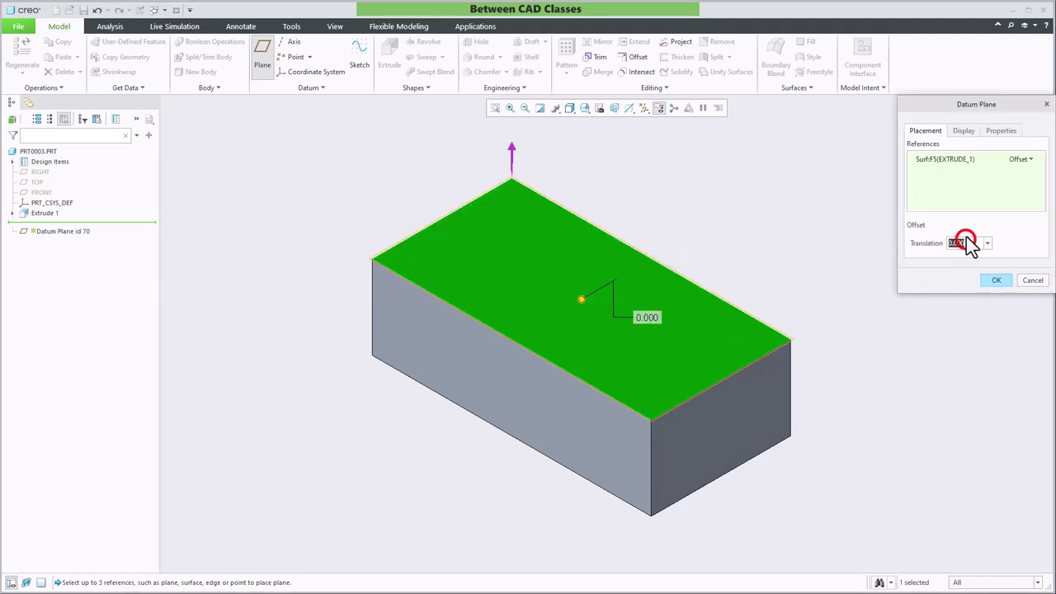
text(2)
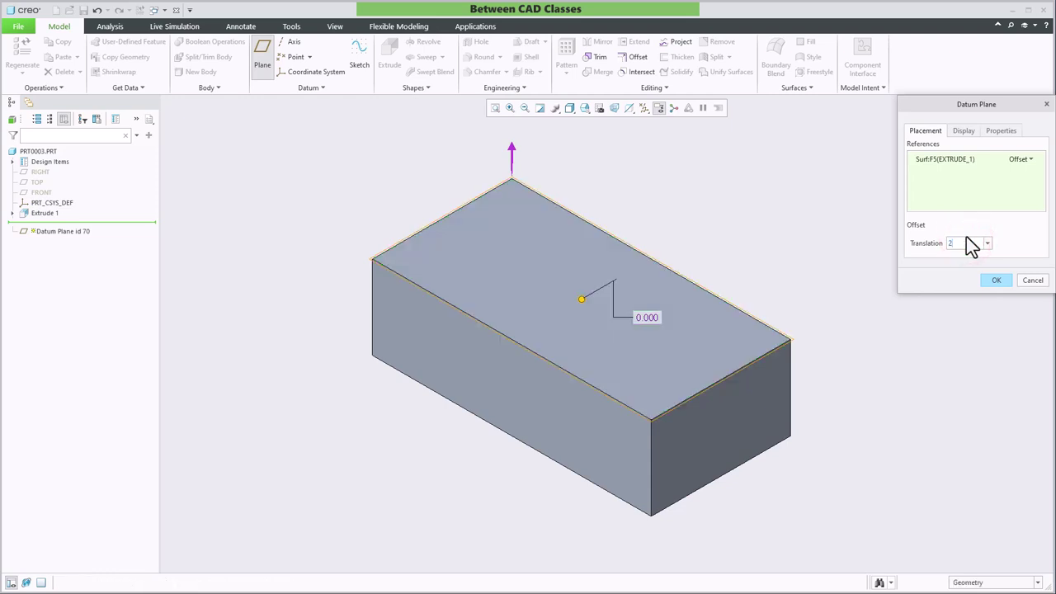
key(Return)
click(998, 280)
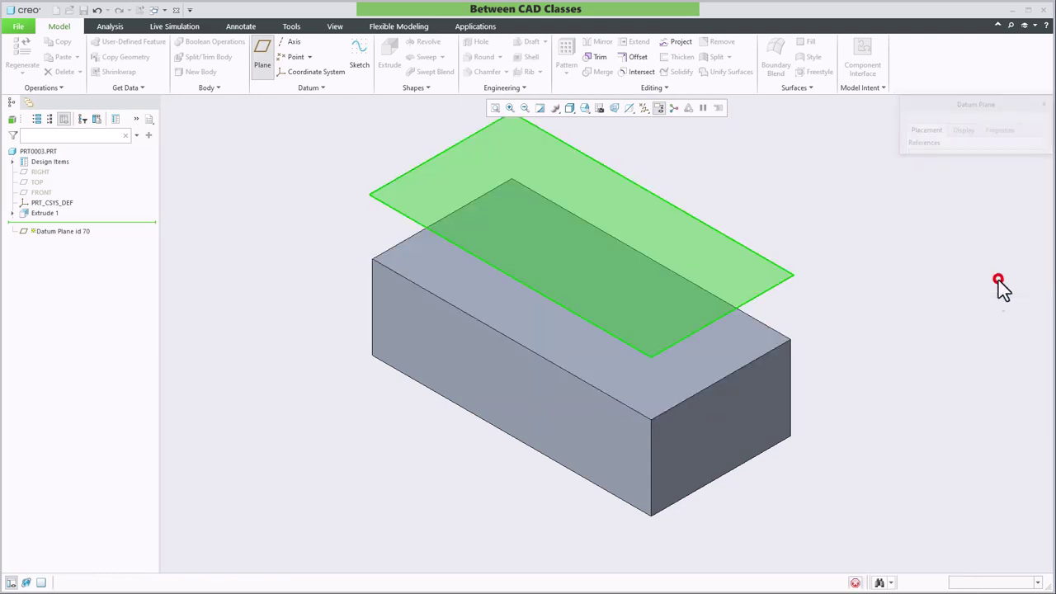
click(928, 302)
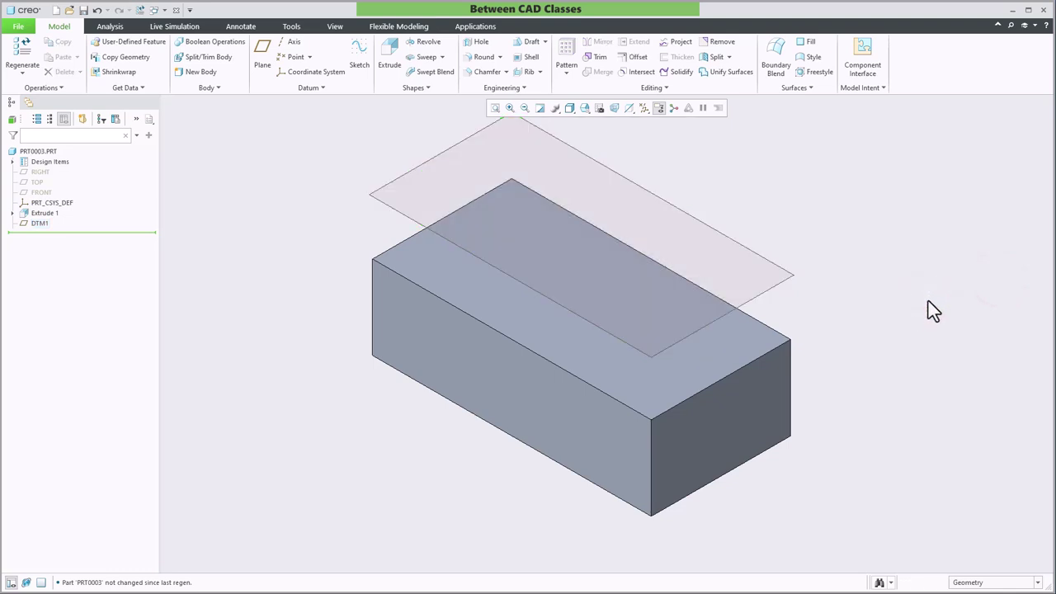
Create a datum plane offset -2 from the block's end face, then undo it
click(263, 57)
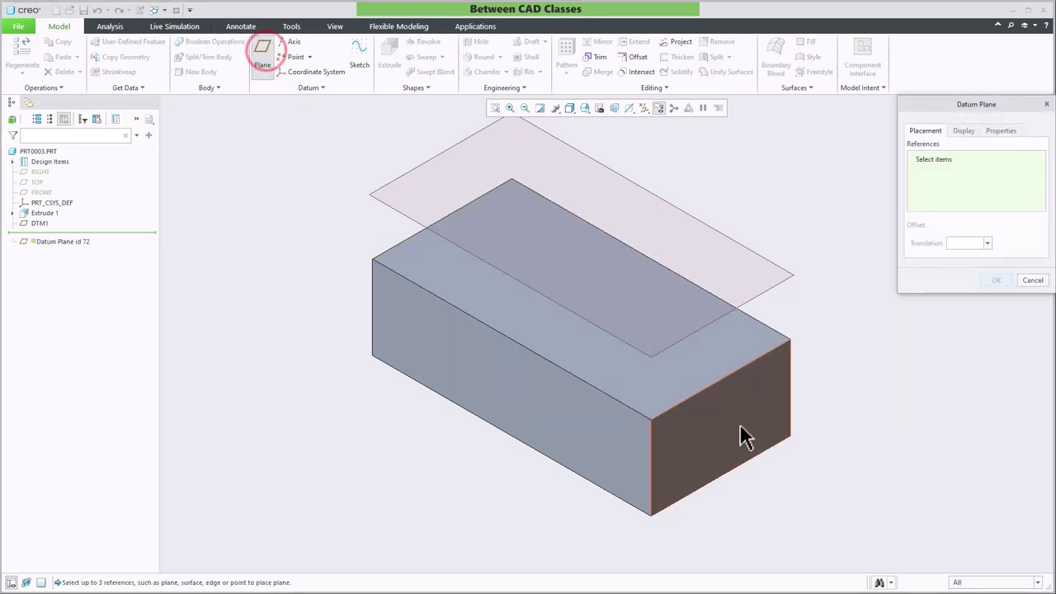
click(743, 437)
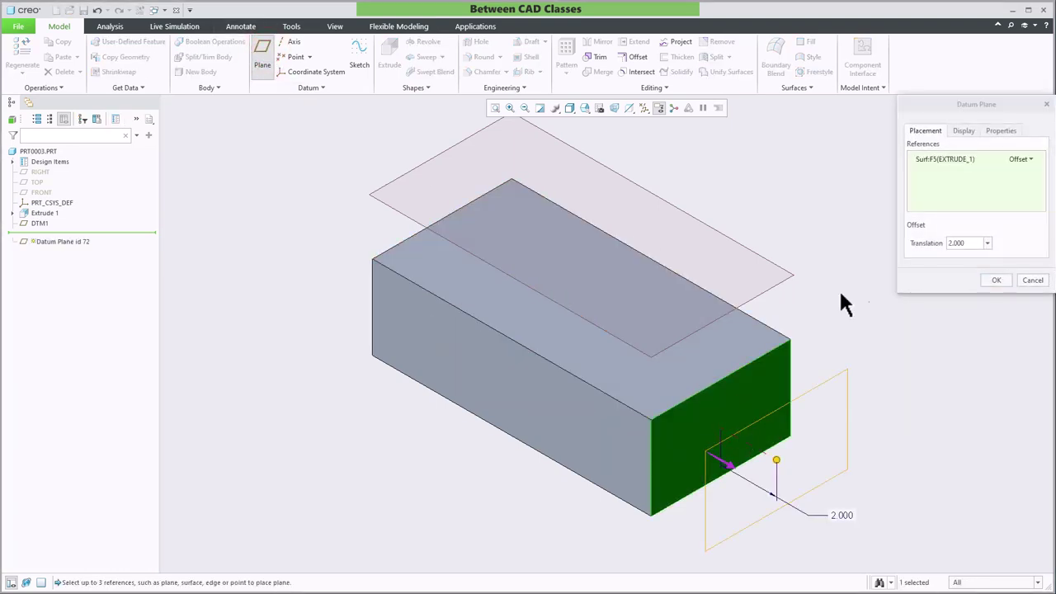
double_click(950, 243)
text(-2)
key(Return)
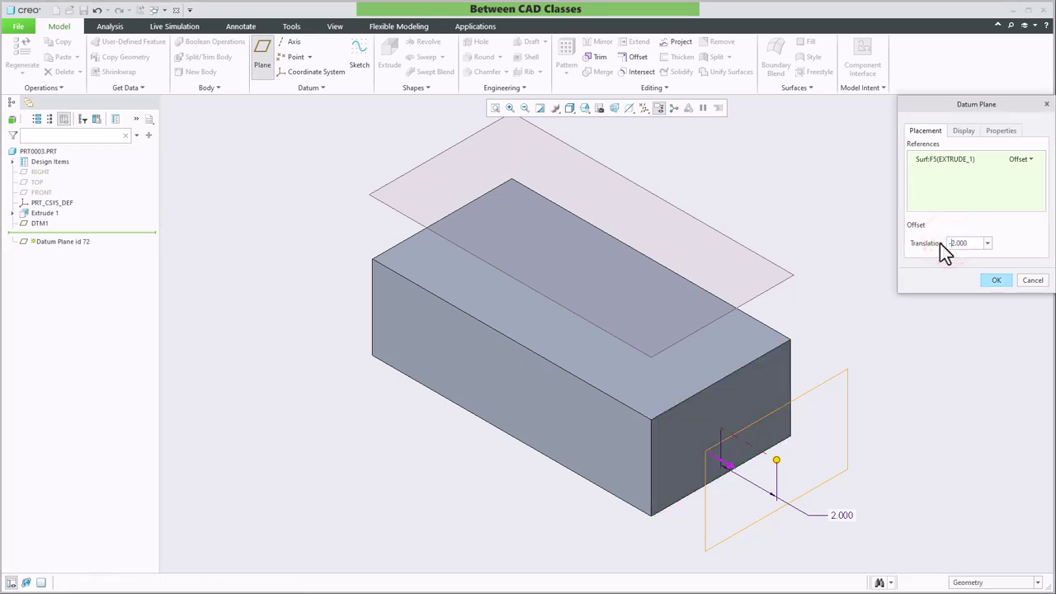
click(993, 279)
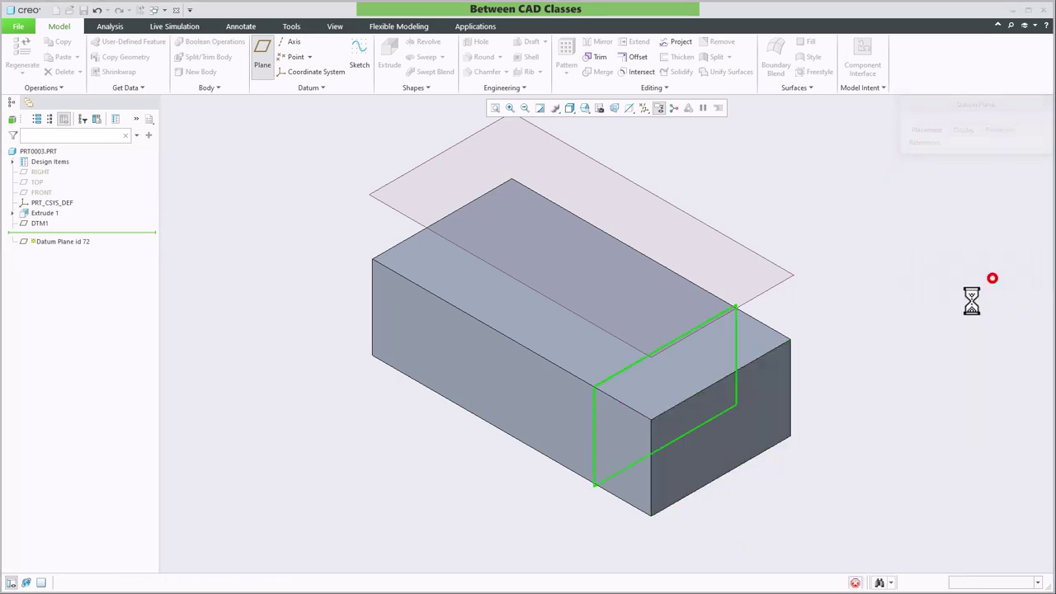
click(950, 349)
key(ctrl+z)
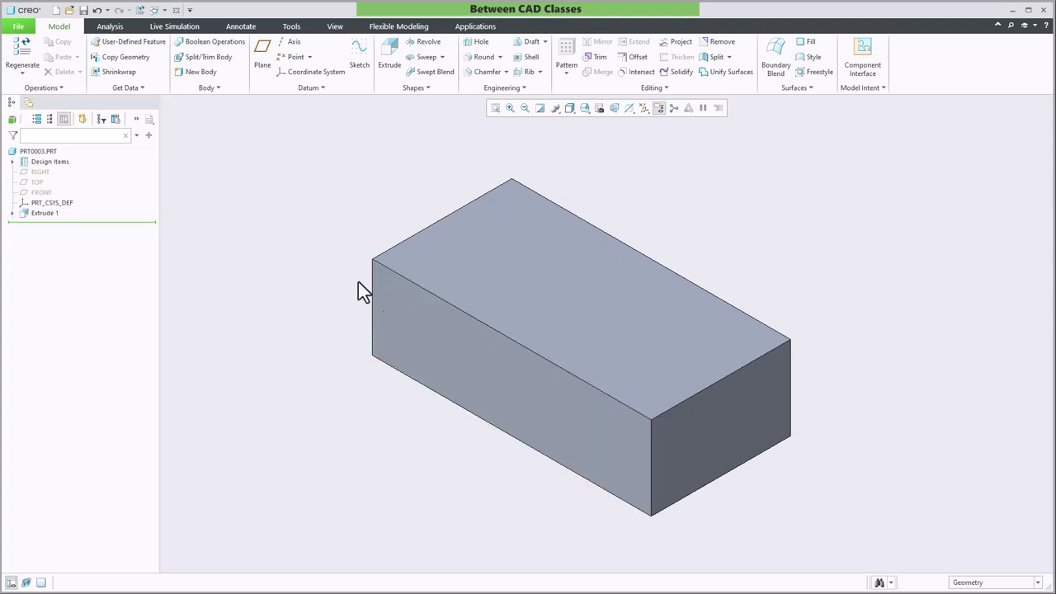
Create datum plane DTM1 offset 5 from the block's end face
click(261, 56)
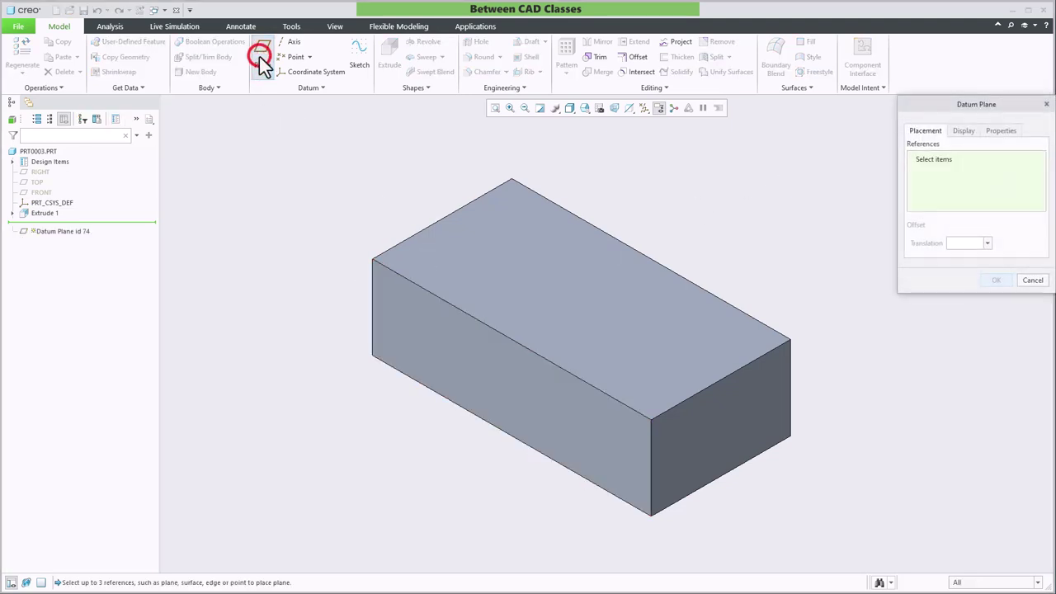
click(700, 431)
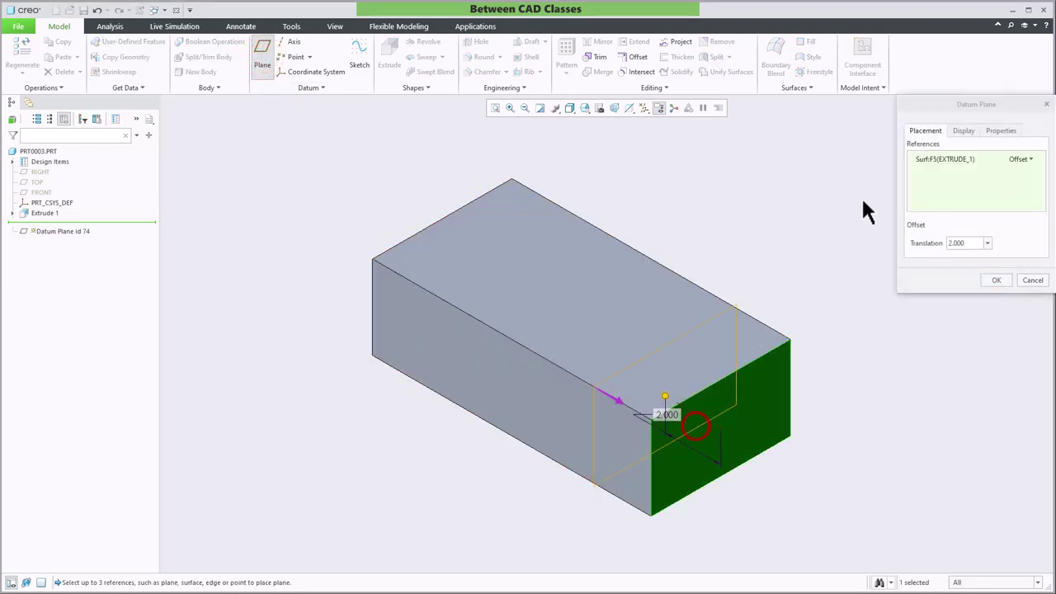
double_click(969, 242)
text(5)
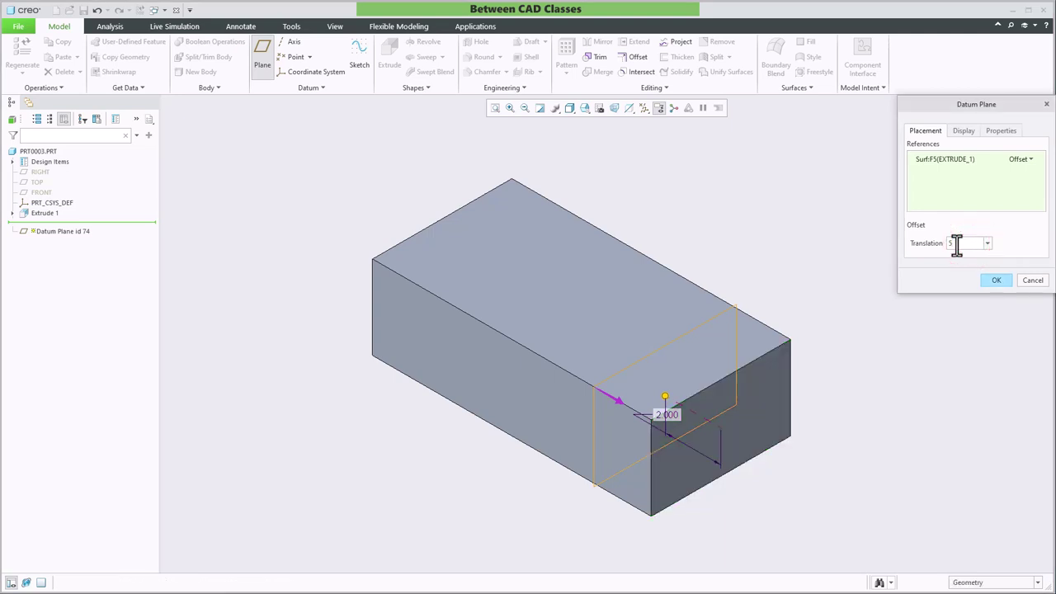
key(Return)
click(996, 280)
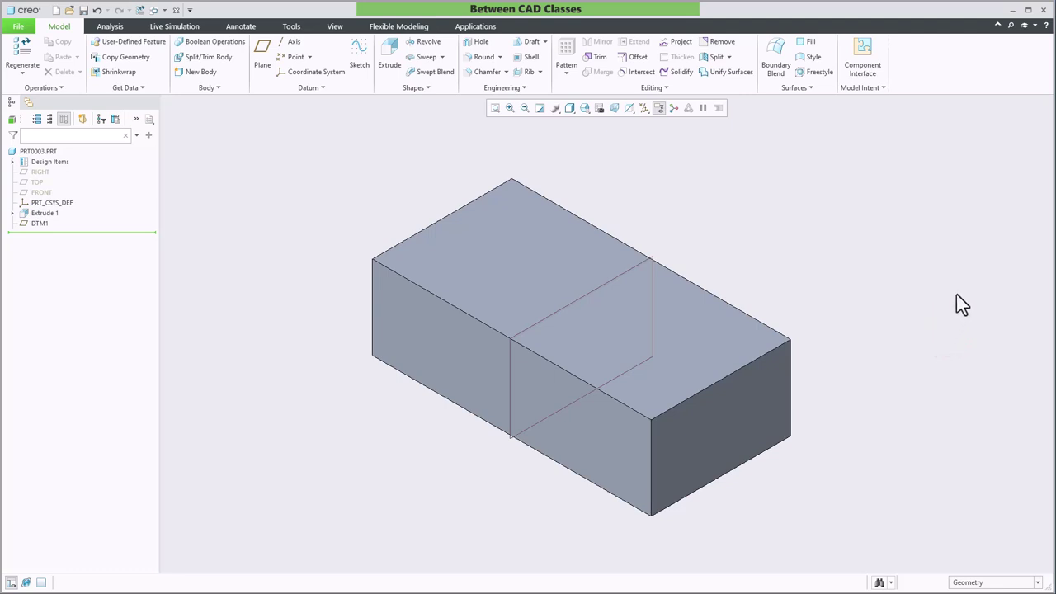
Edit Section 1 of Extrude 1, changing the 10.000 width dimension to 15
click(12, 213)
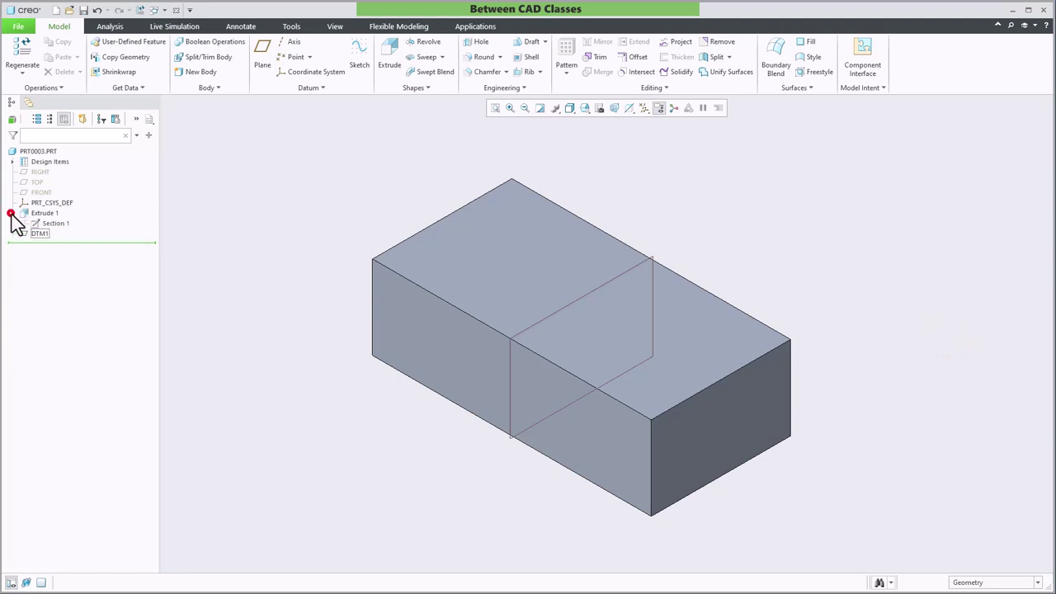
click(46, 224)
click(63, 172)
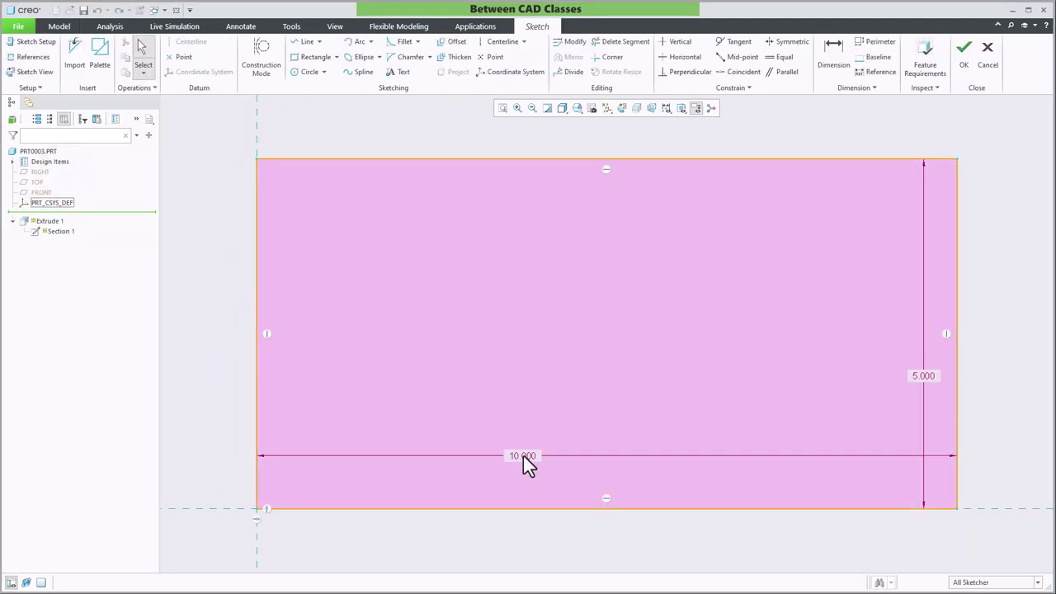
double_click(523, 458)
text(15)
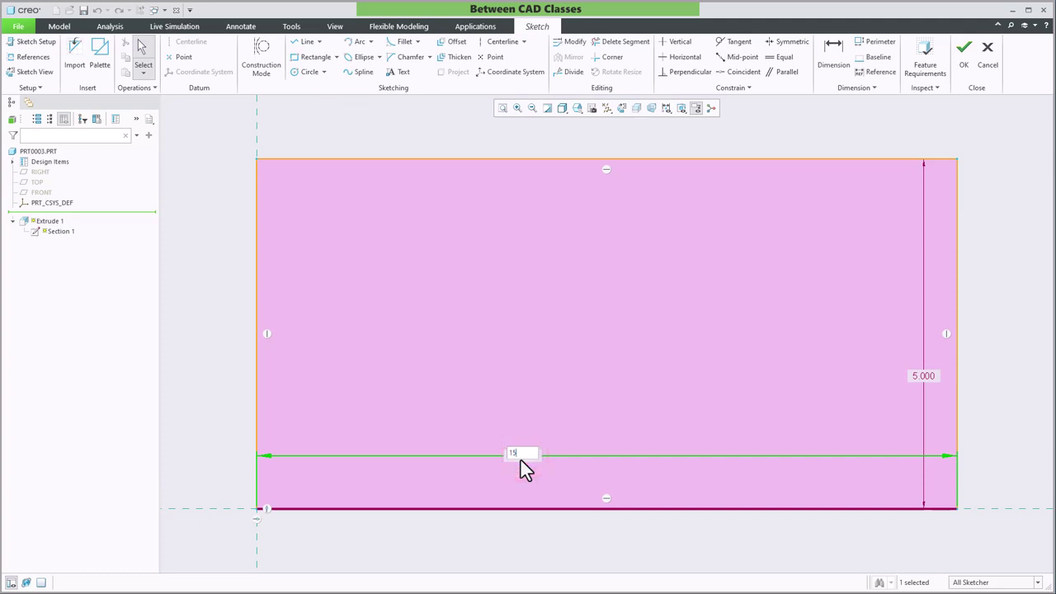
key(Return)
click(963, 60)
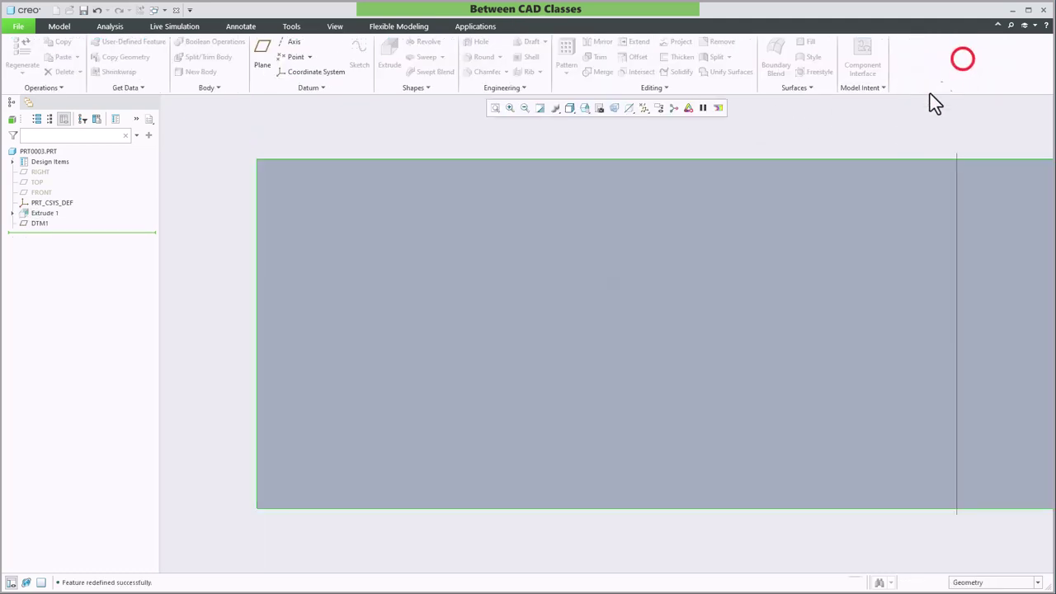
Return to the default orientation and delete datum plane DTM1
click(577, 109)
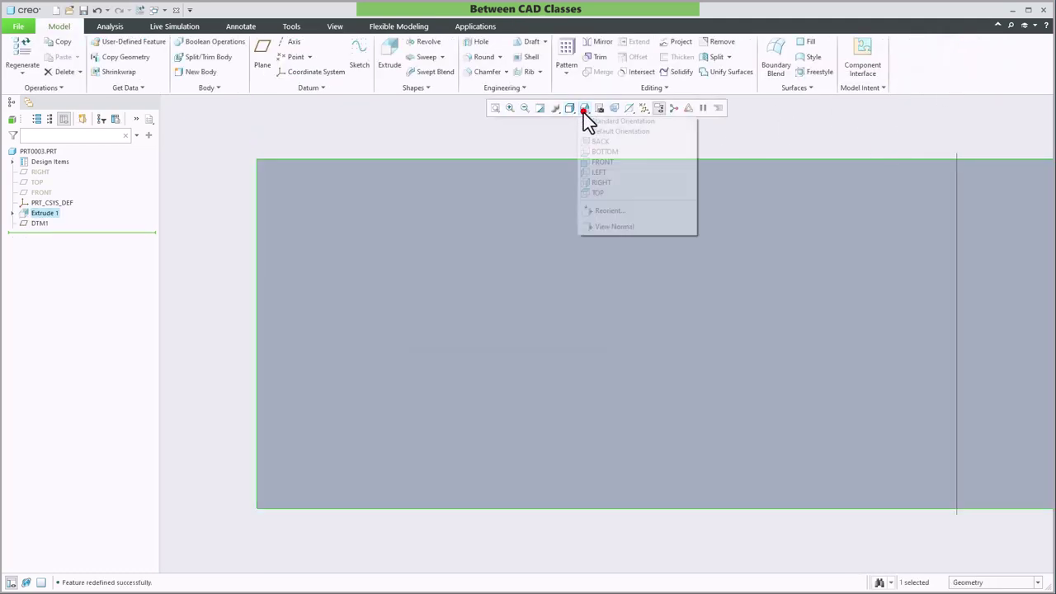
click(593, 129)
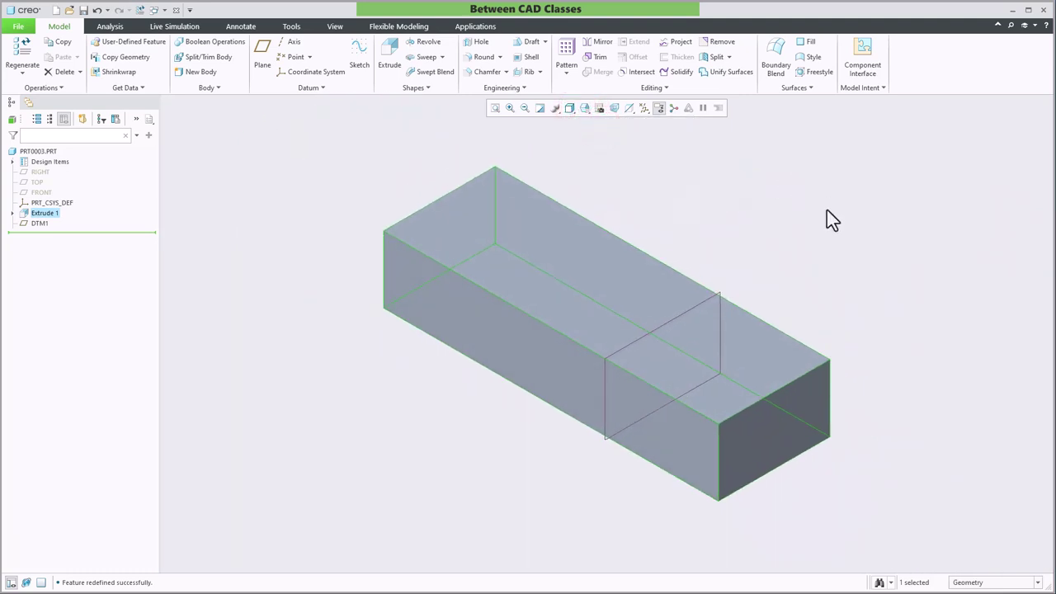
click(827, 209)
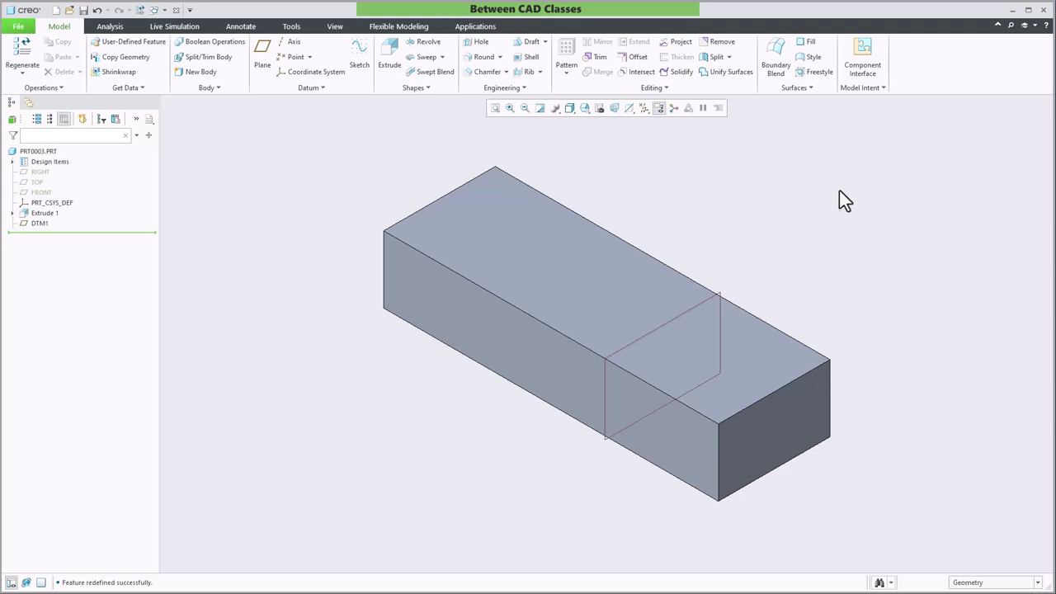
click(39, 224)
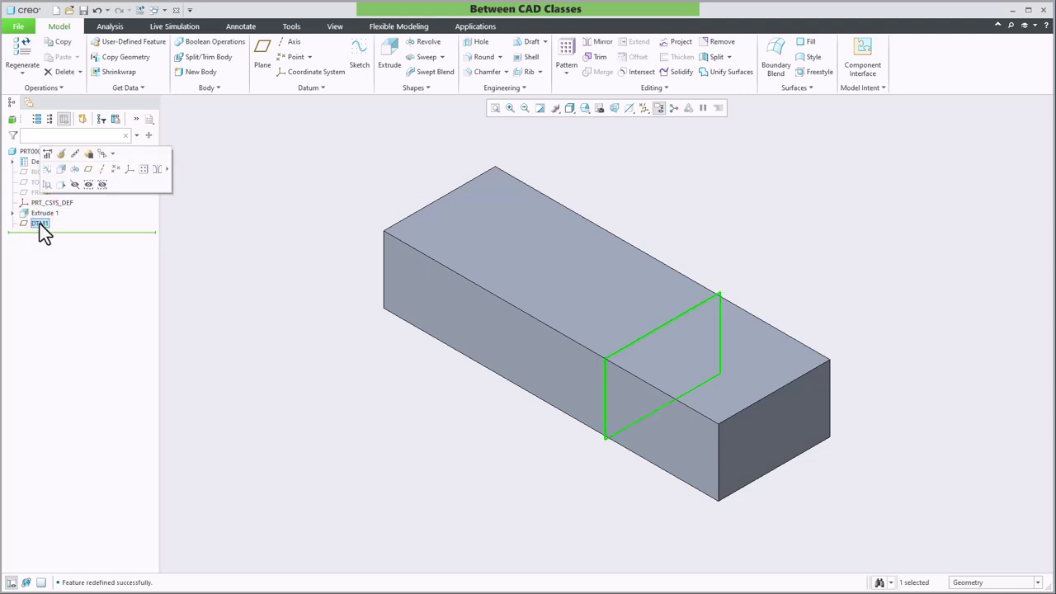
key(Delete)
Confirm DTM1's deletion, then create a midplane datum between the block's two end faces
click(538, 328)
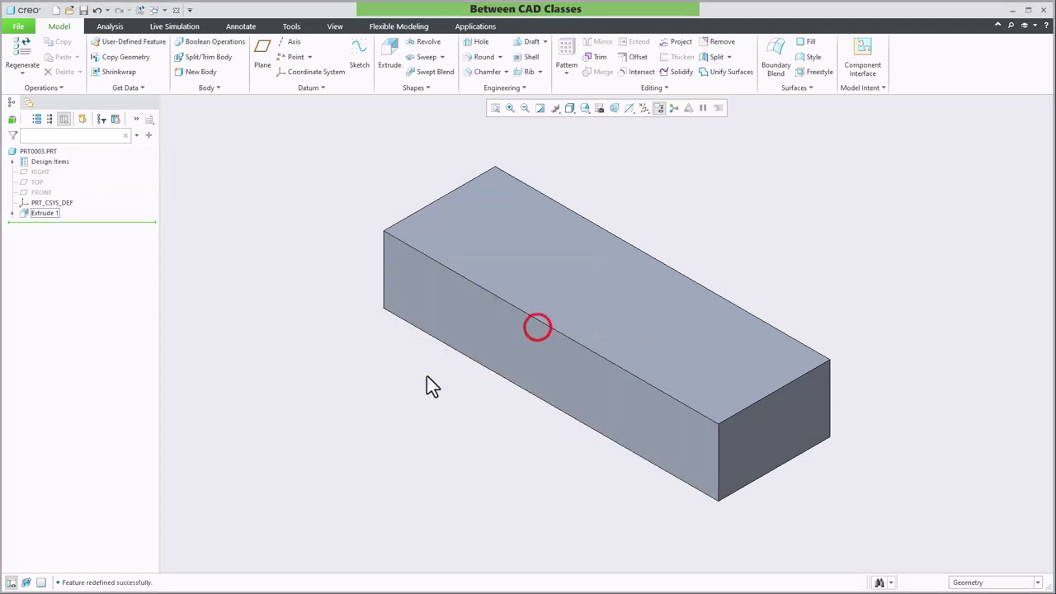
click(259, 61)
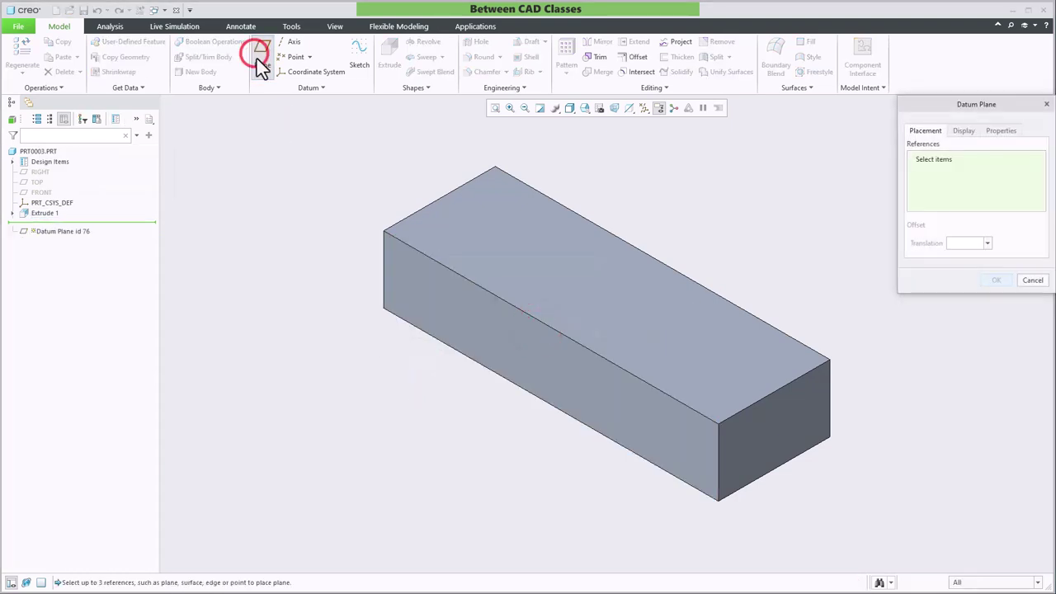
click(788, 441)
middle_drag(483, 456, 525, 465)
ctrl+click(260, 198)
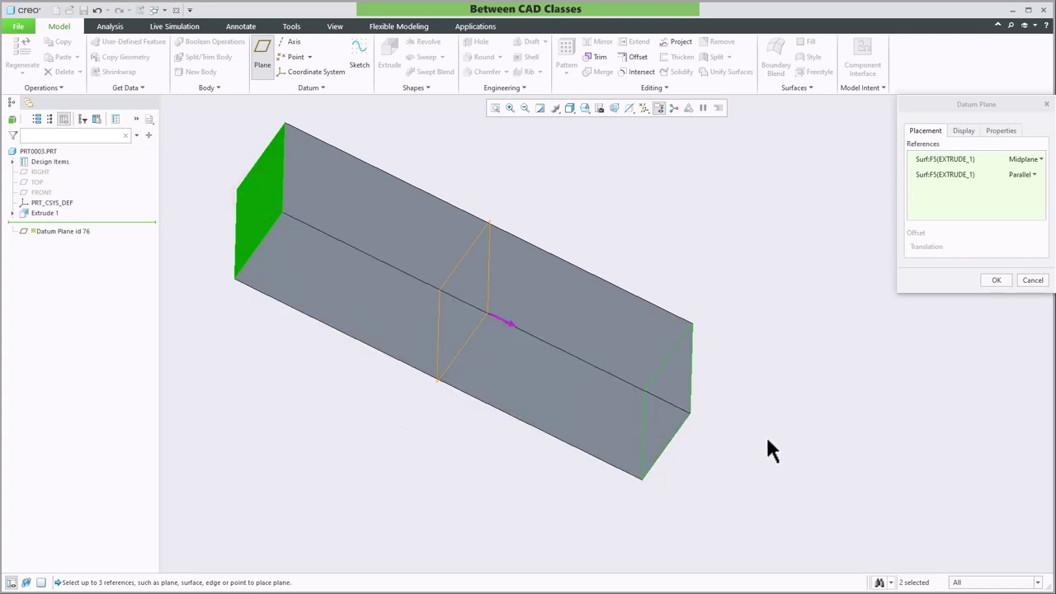
middle_drag(760, 455, 738, 438)
click(995, 281)
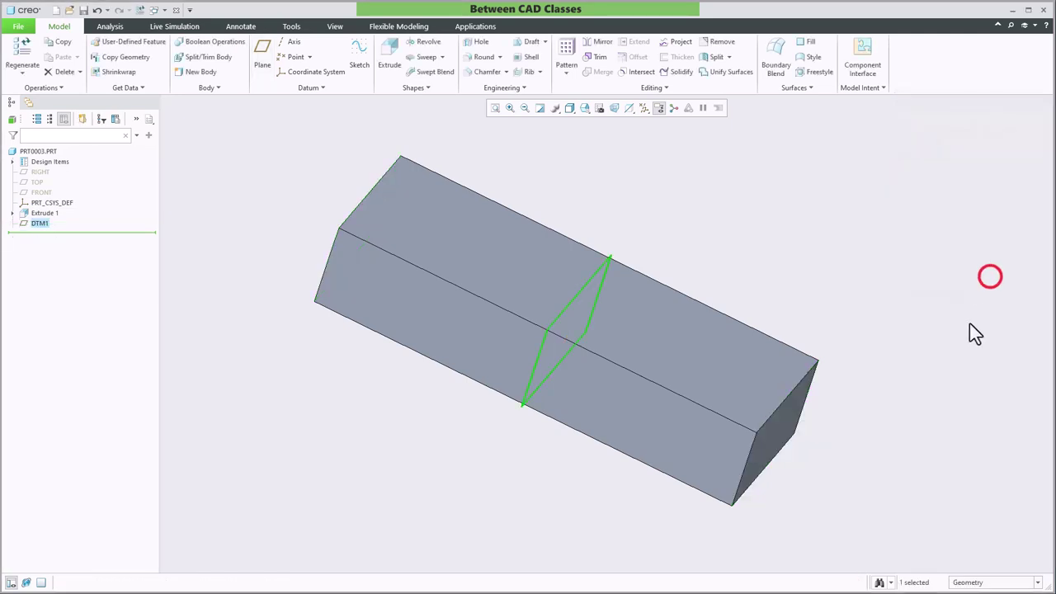
click(970, 323)
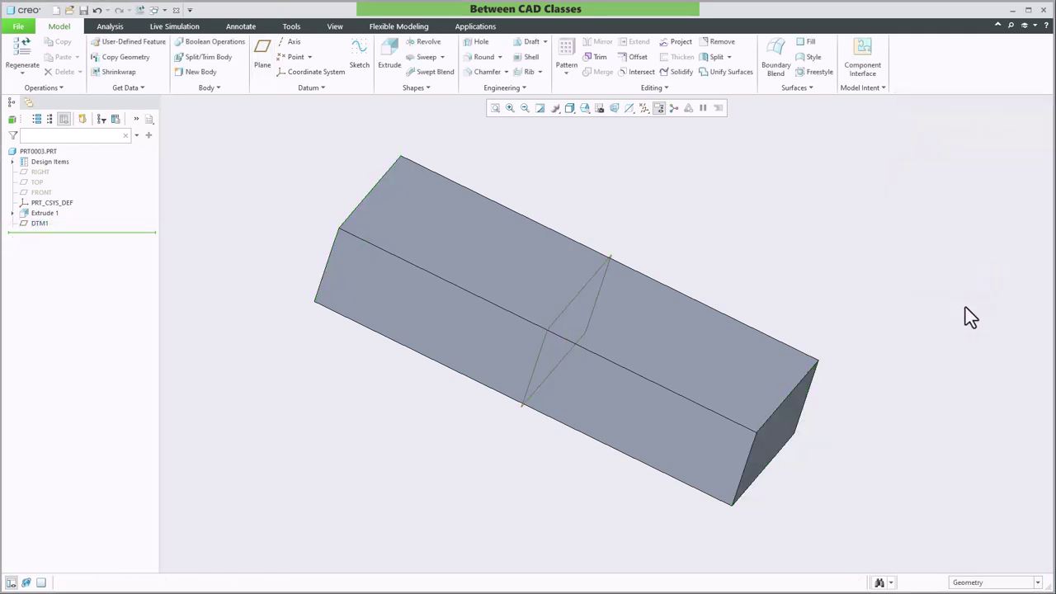
click(12, 212)
Edit Section 1 again, changing the 15.000 width dimension back to 10
click(54, 224)
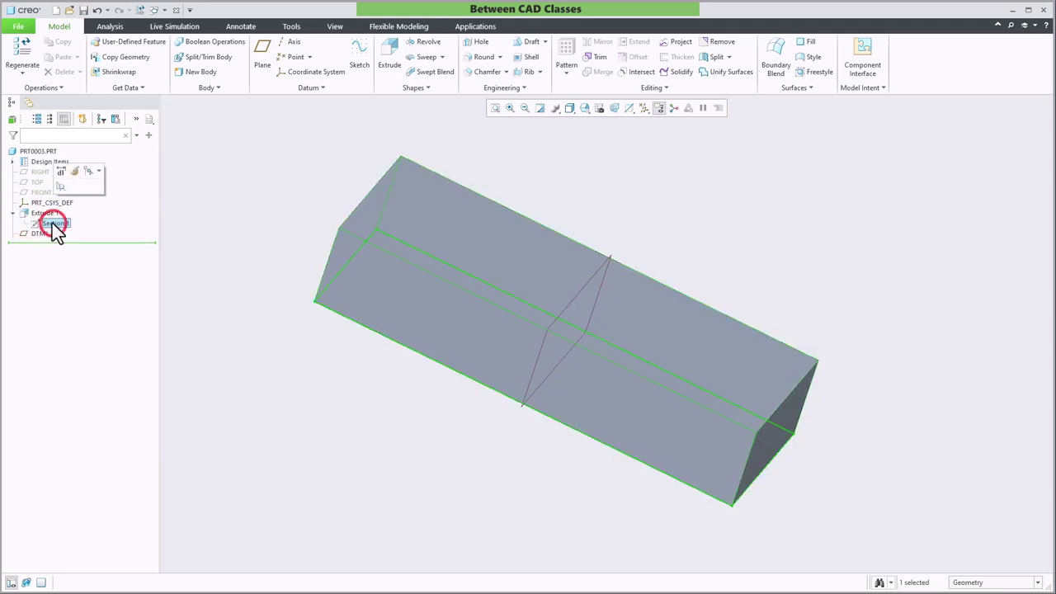
click(74, 171)
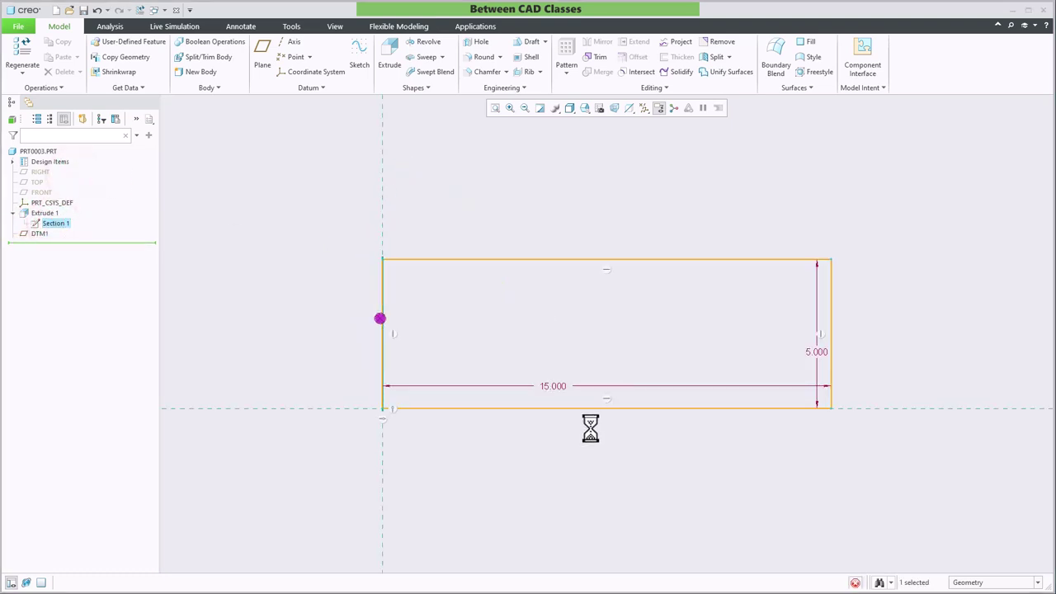
double_click(557, 385)
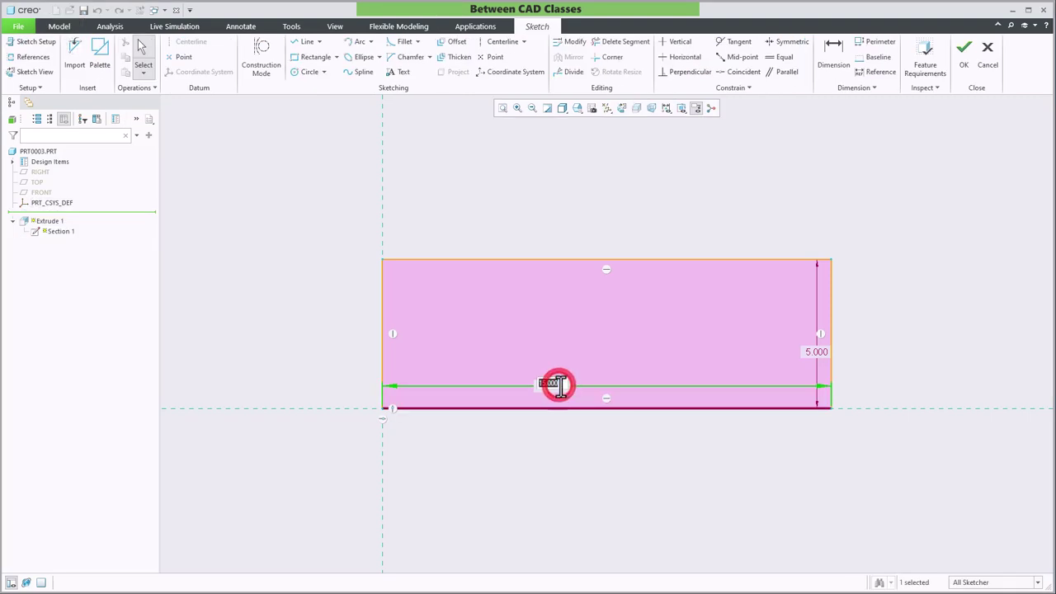
text(10)
key(Return)
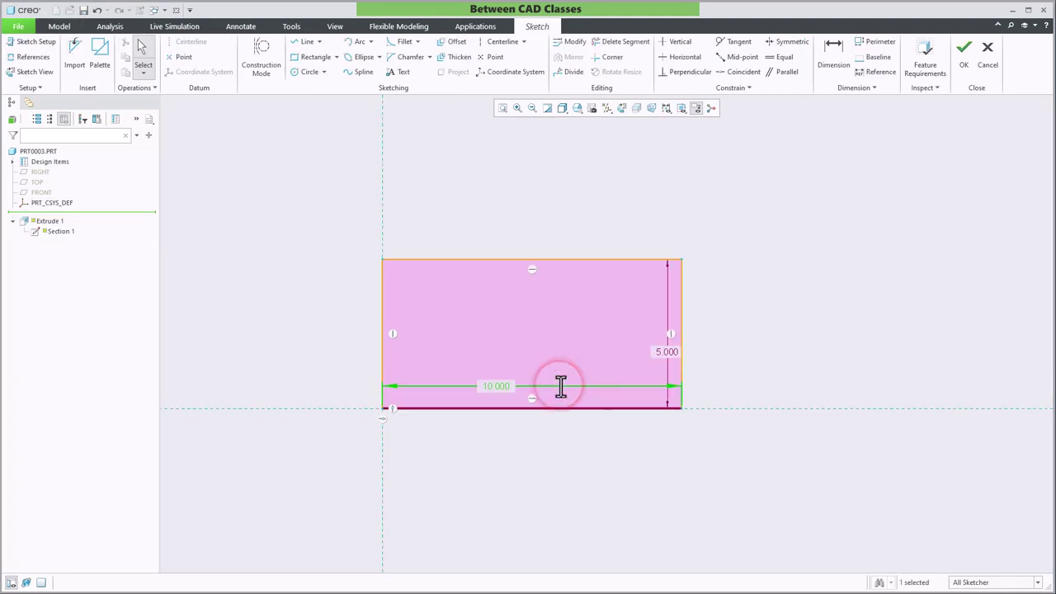
click(965, 48)
Restore the standard orientation and open part PRT0002
click(586, 109)
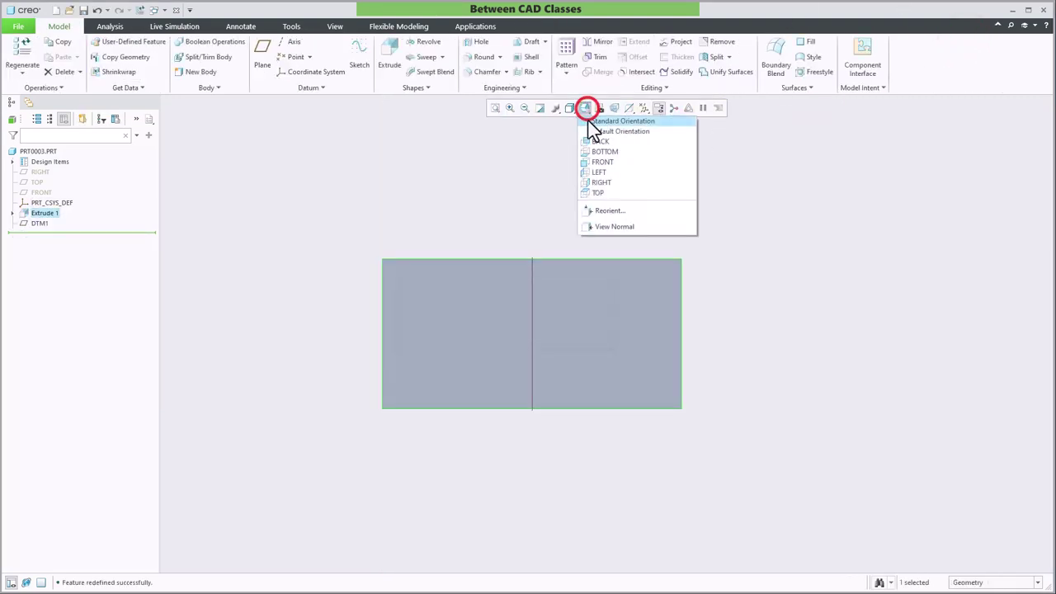
click(588, 121)
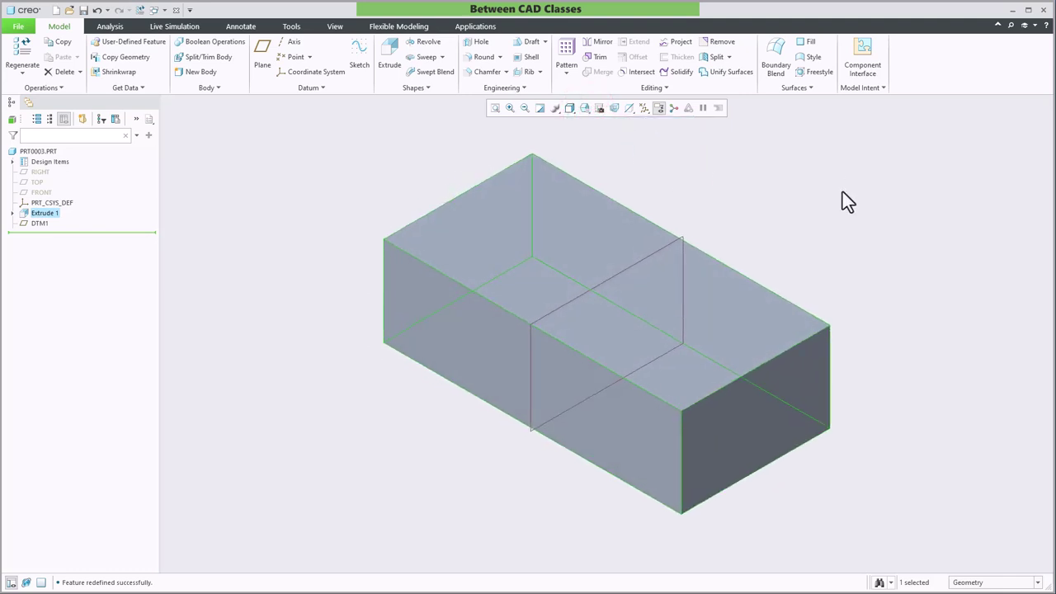
click(846, 198)
click(855, 426)
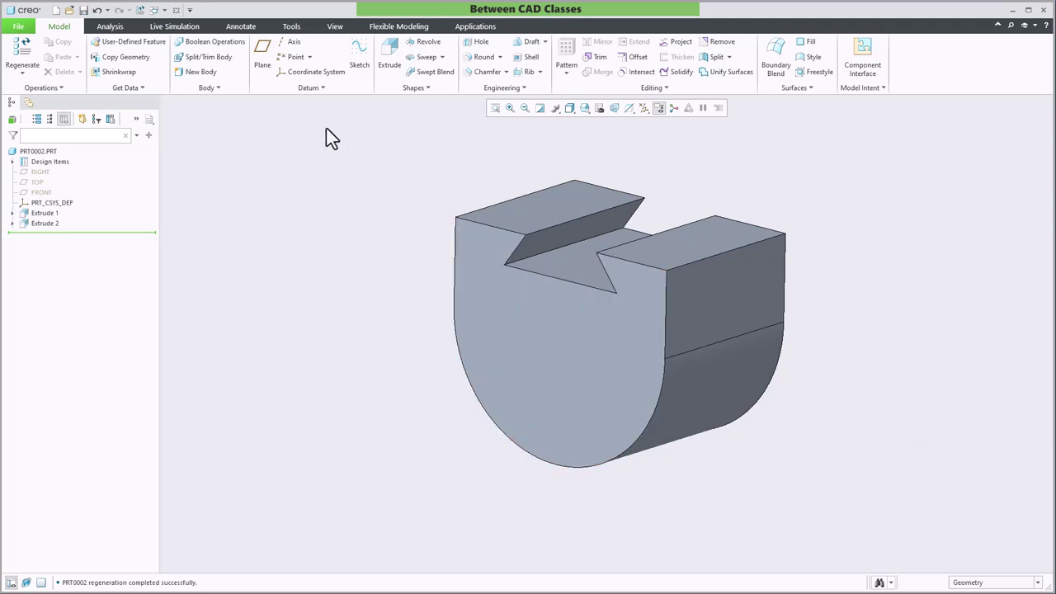
click(262, 59)
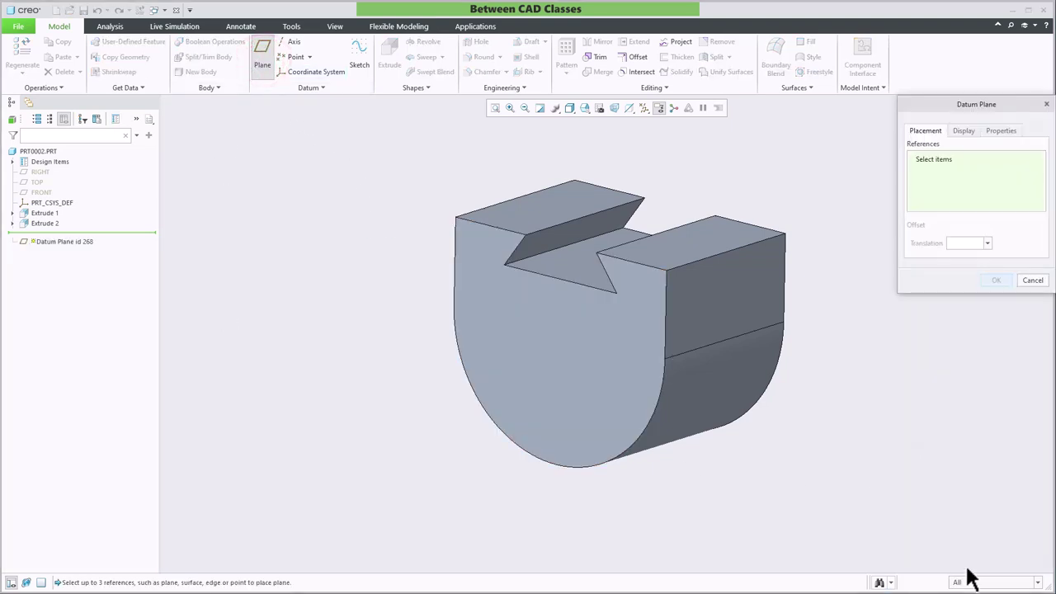
click(710, 403)
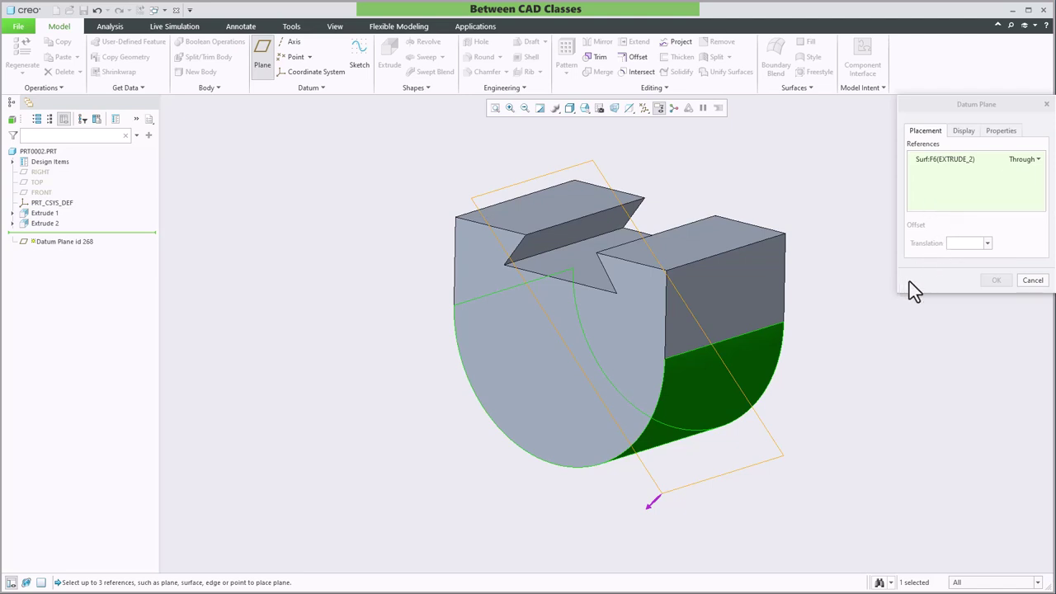
ctrl+click(742, 253)
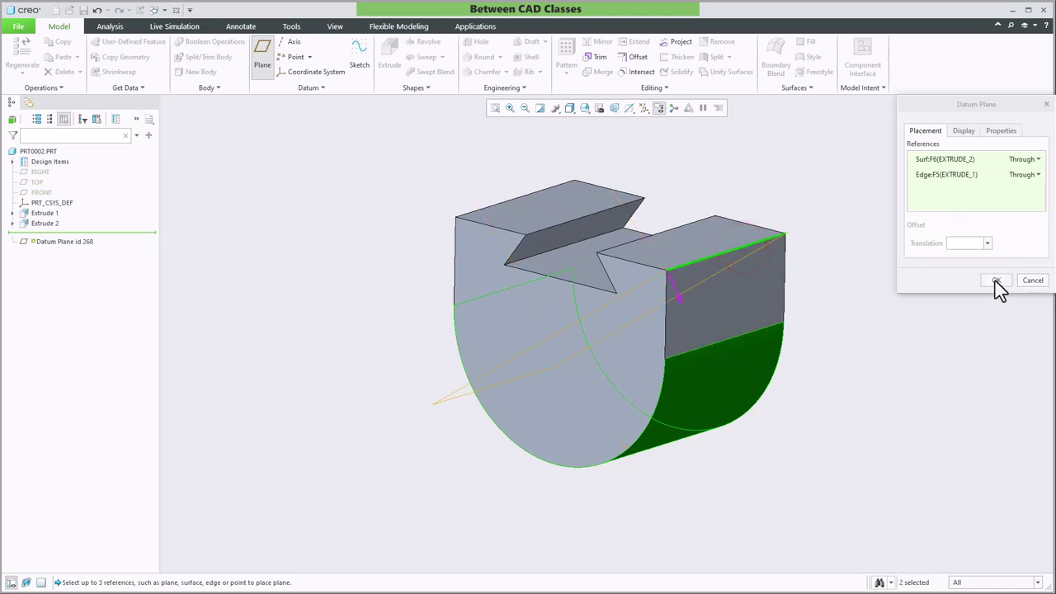
click(996, 282)
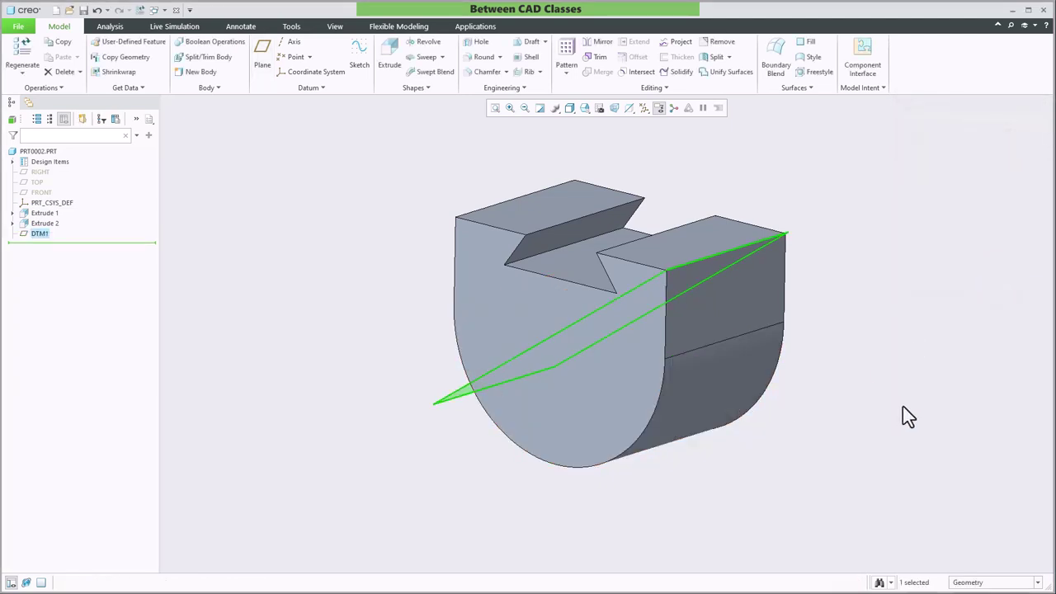
click(886, 287)
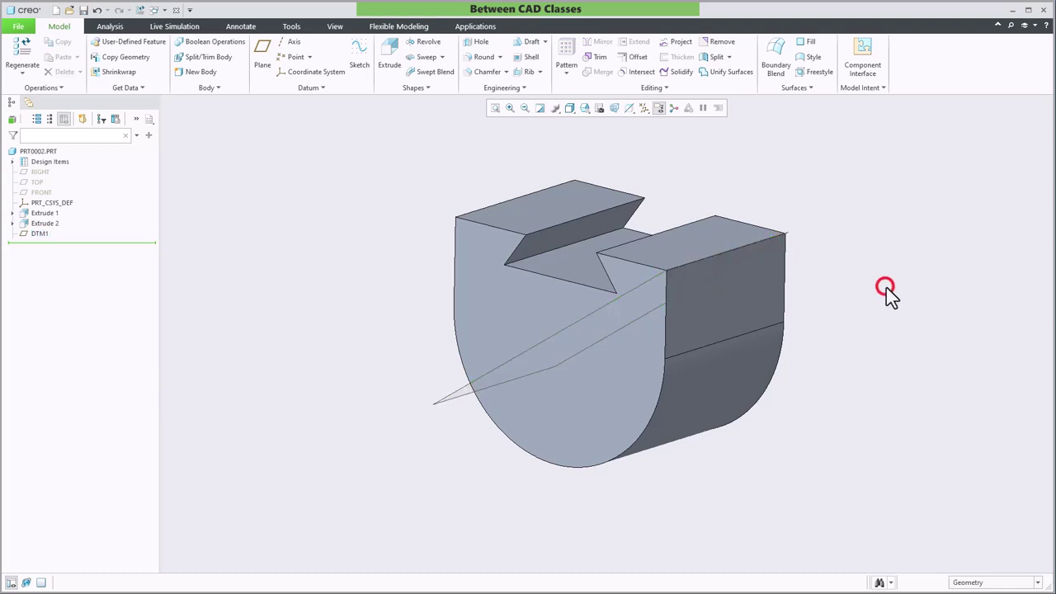
key(ctrl+z)
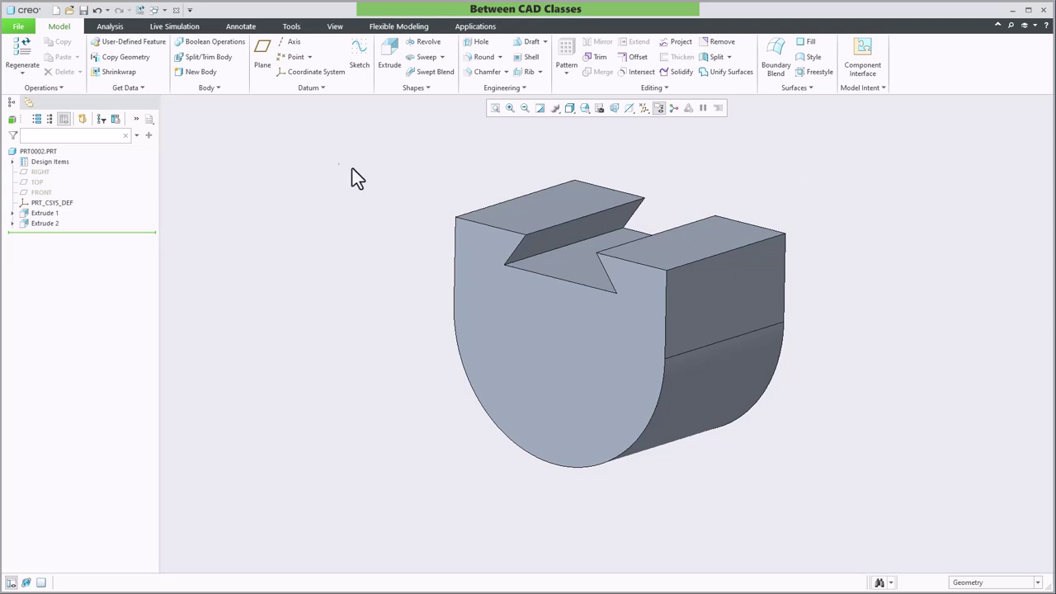
Create DTM1 tangent to the cylindrical face and parallel to the top face
click(264, 66)
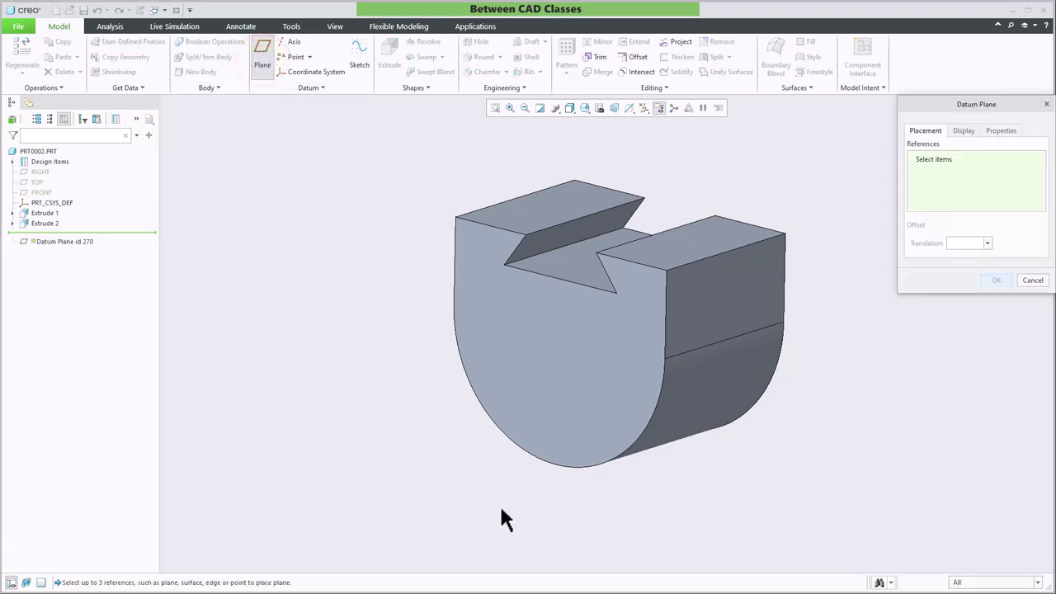
click(672, 440)
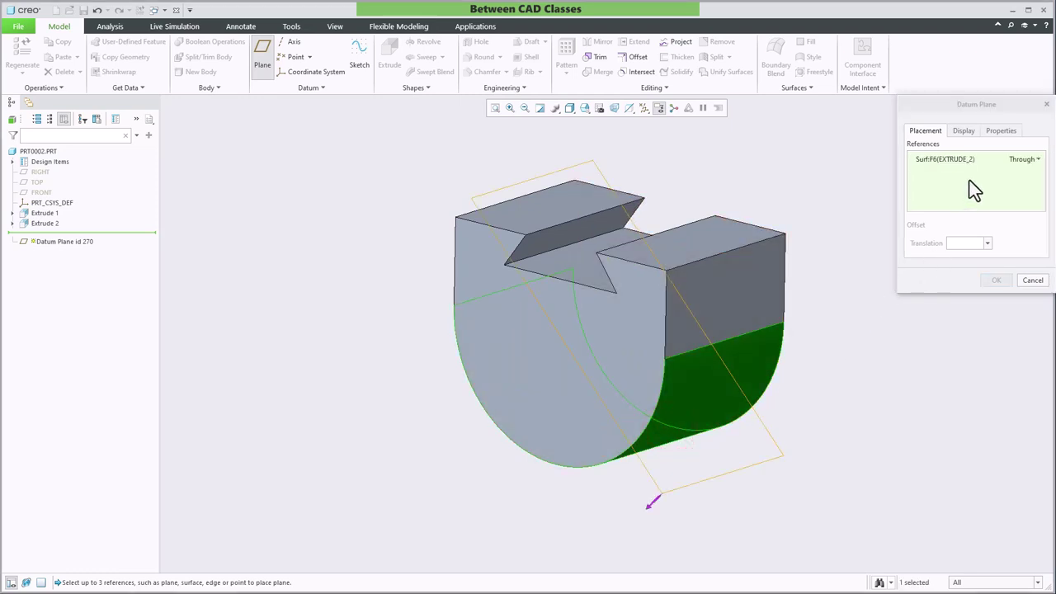
click(1036, 160)
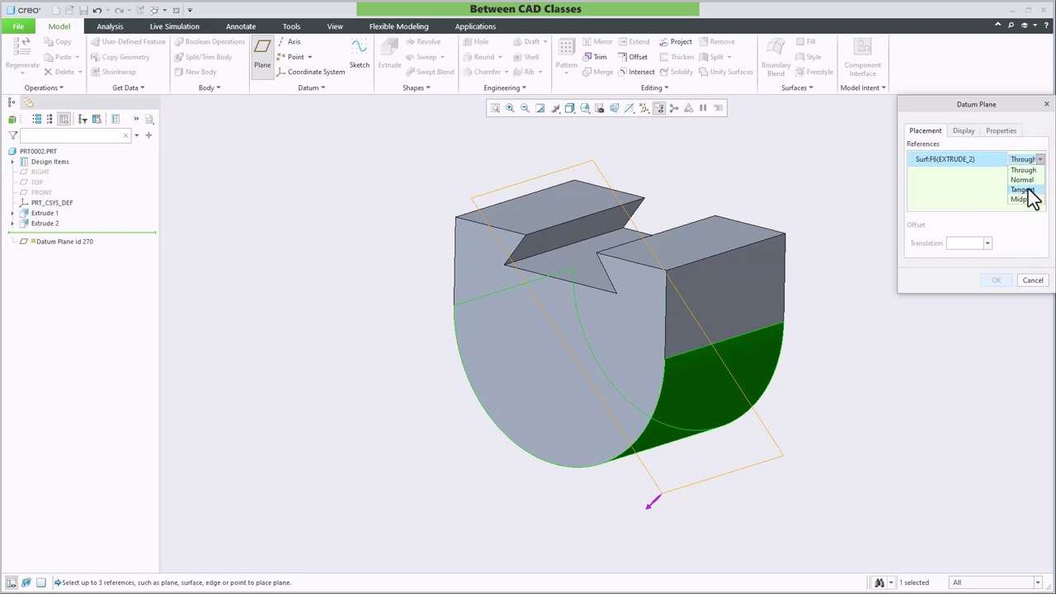
click(1023, 190)
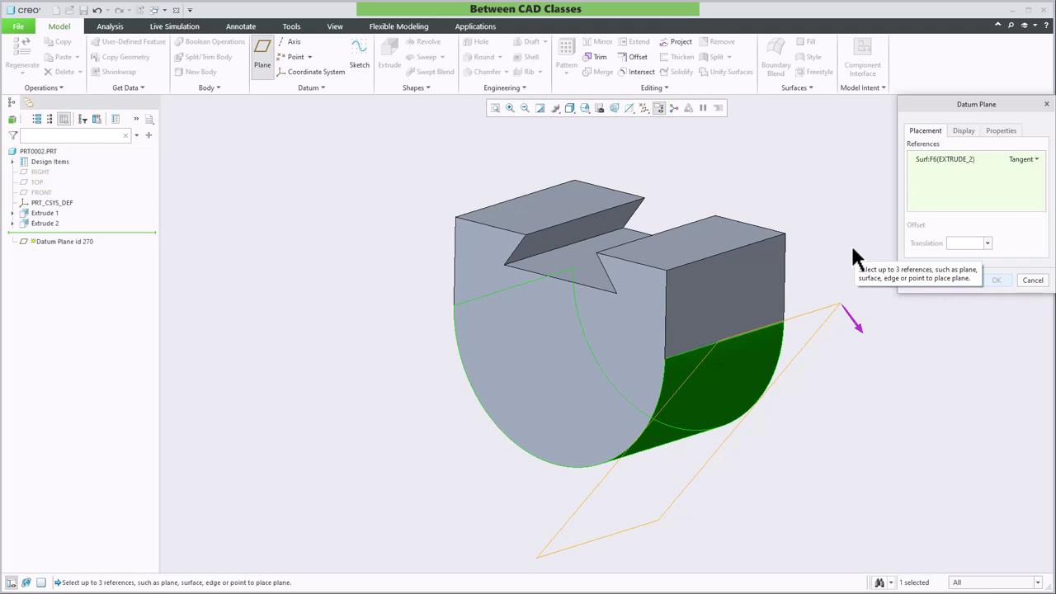
ctrl+click(696, 242)
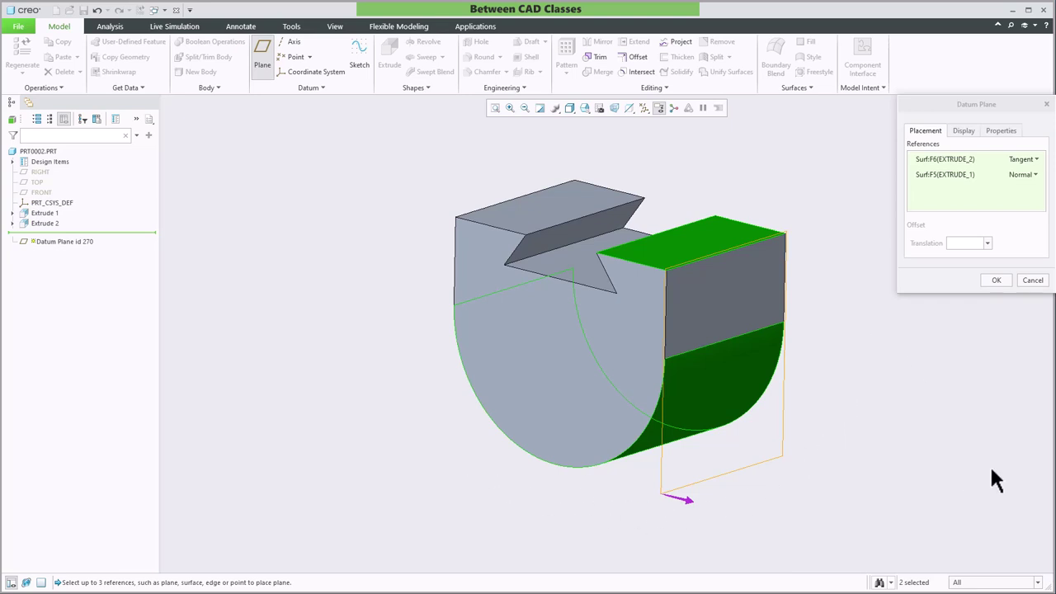
click(1031, 175)
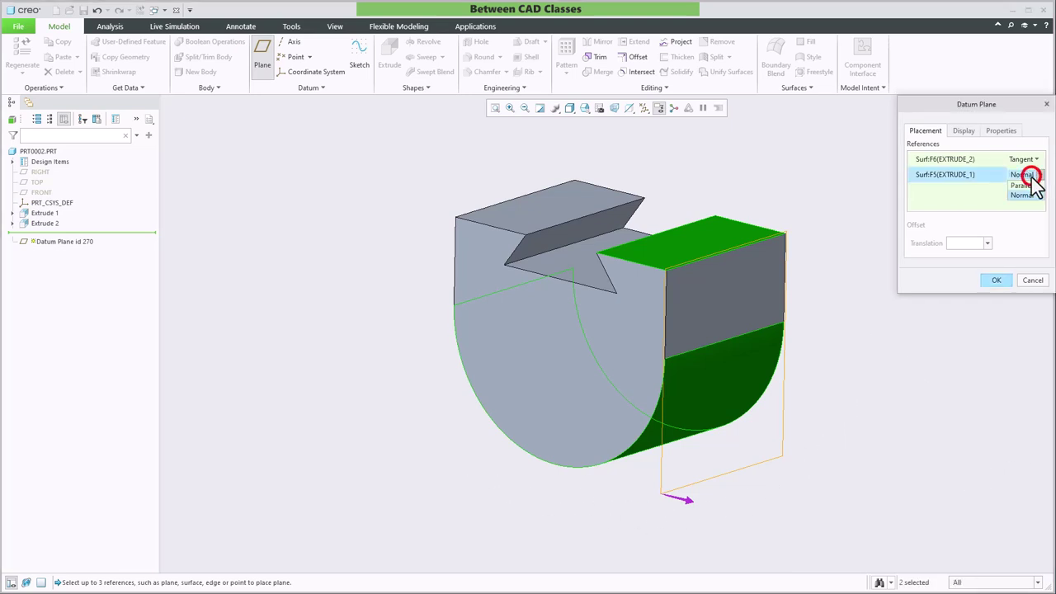
click(1023, 185)
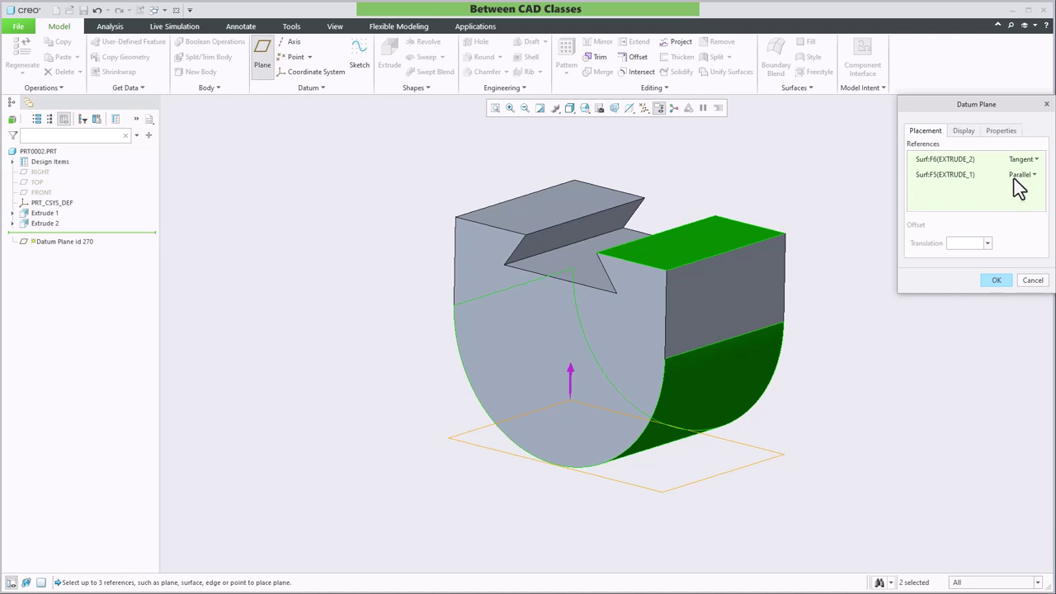
click(997, 279)
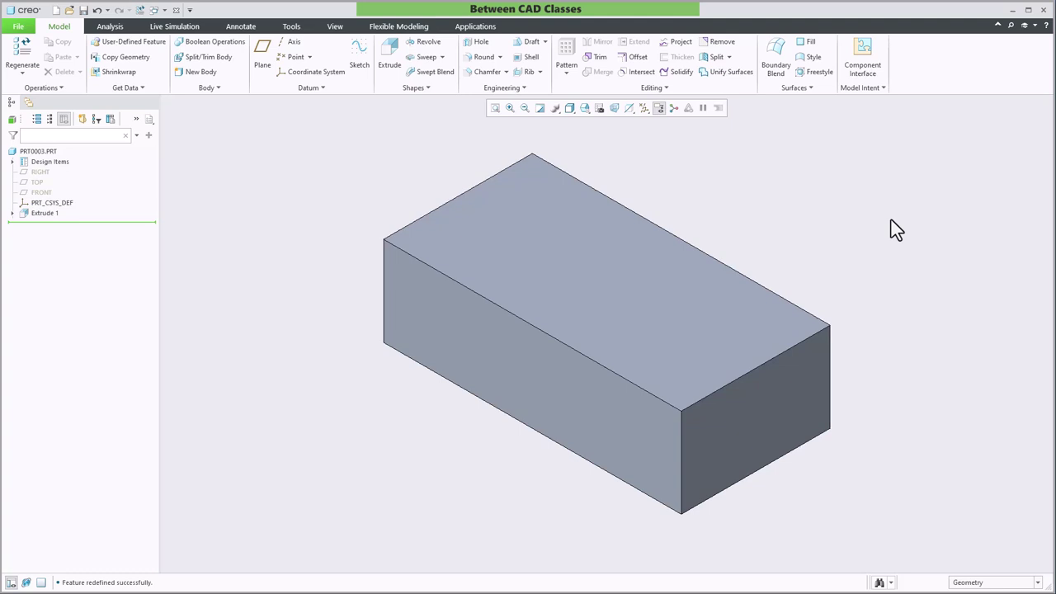
Start a datum plane through the block's top face and edge, rotated 30°
click(262, 70)
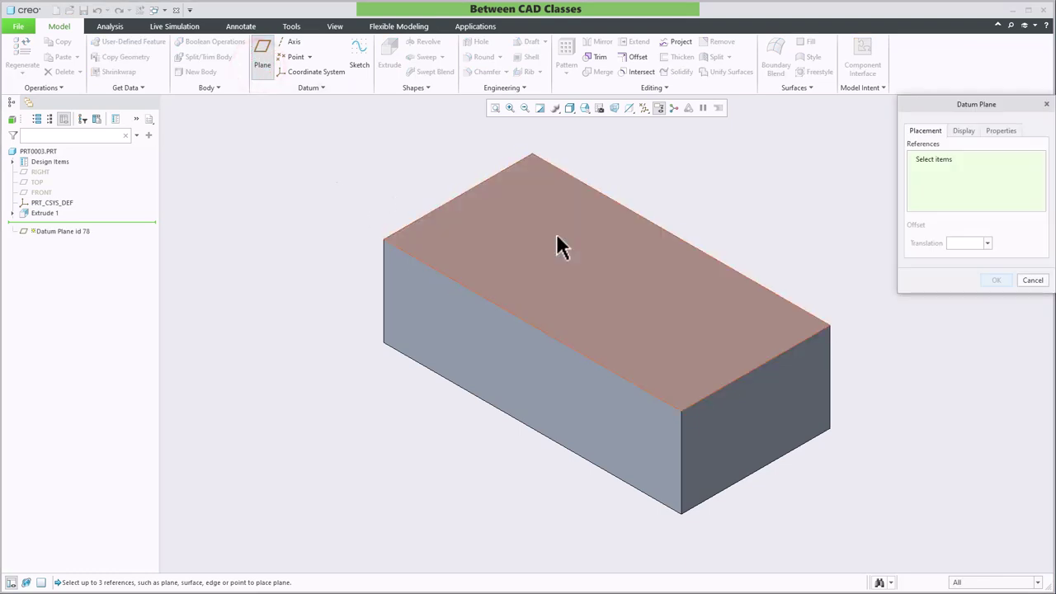
click(666, 307)
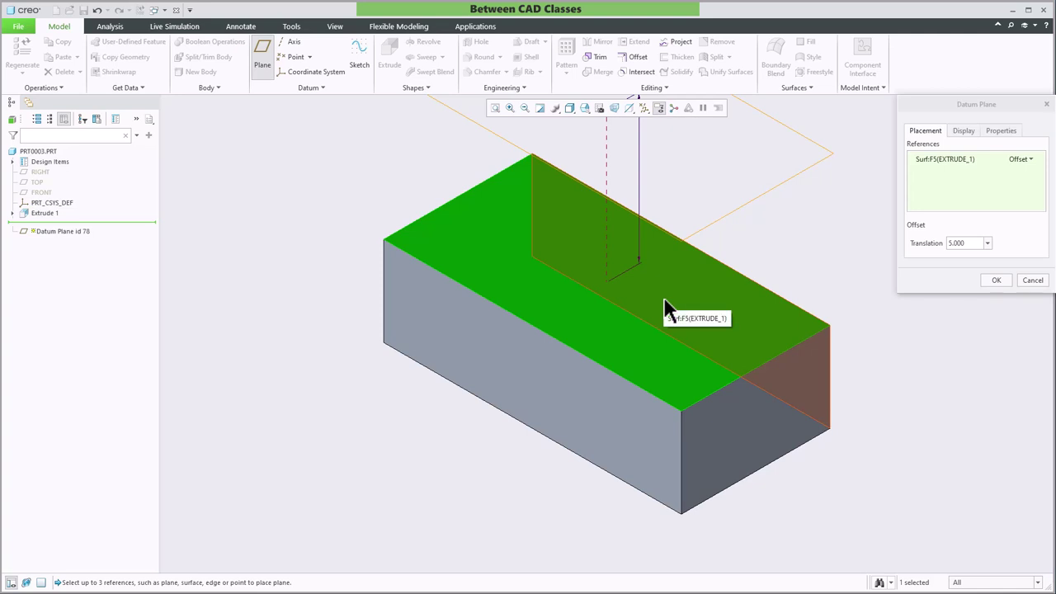
ctrl+click(777, 361)
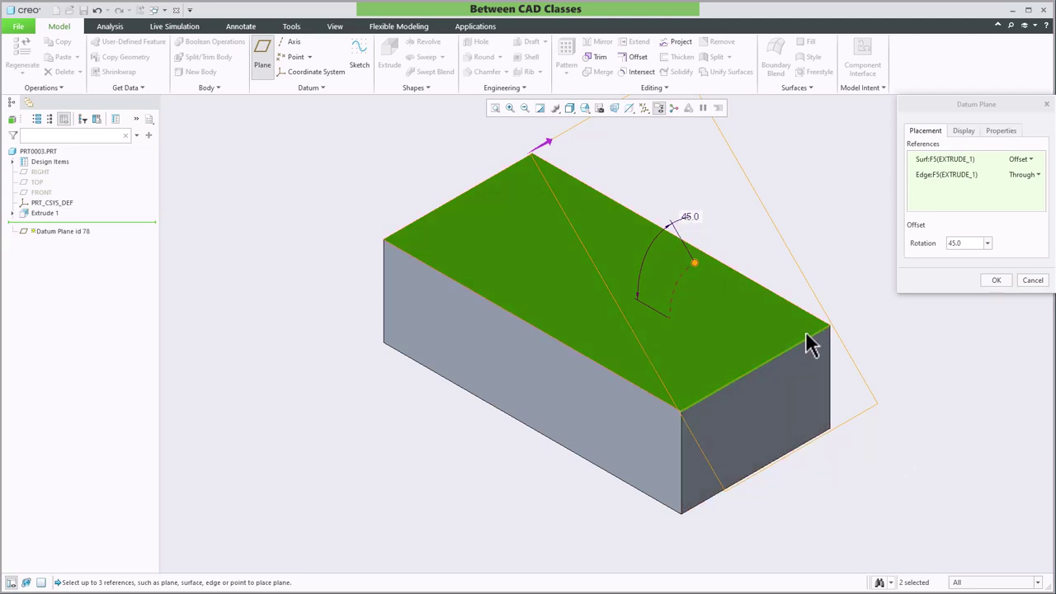
double_click(959, 242)
text(30)
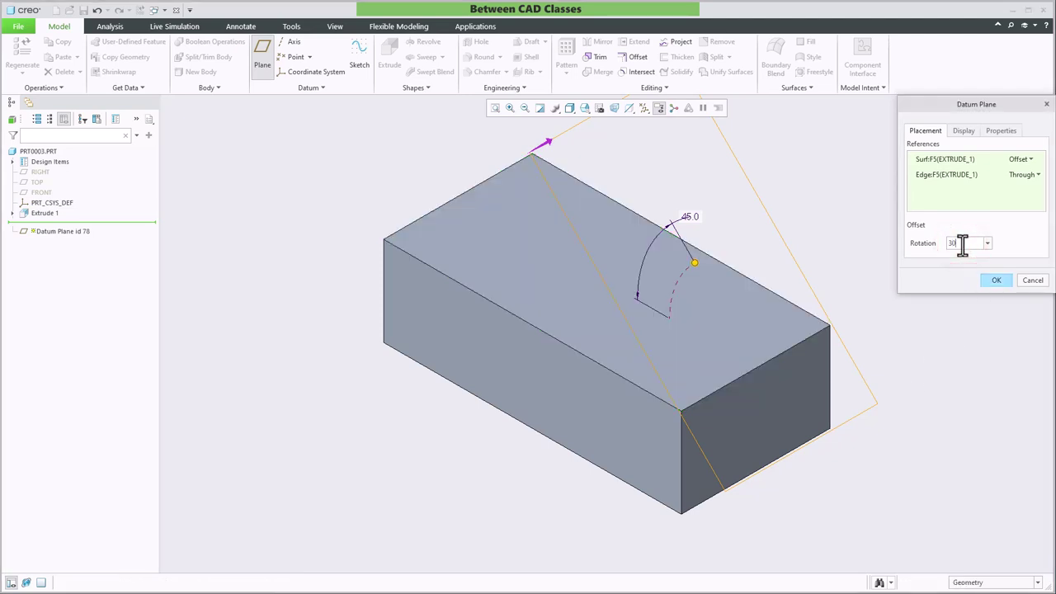
key(Return)
middle_drag(808, 493, 874, 417)
Try rotation angles 60°, -20° and -30°, then create the angled plane
double_click(955, 241)
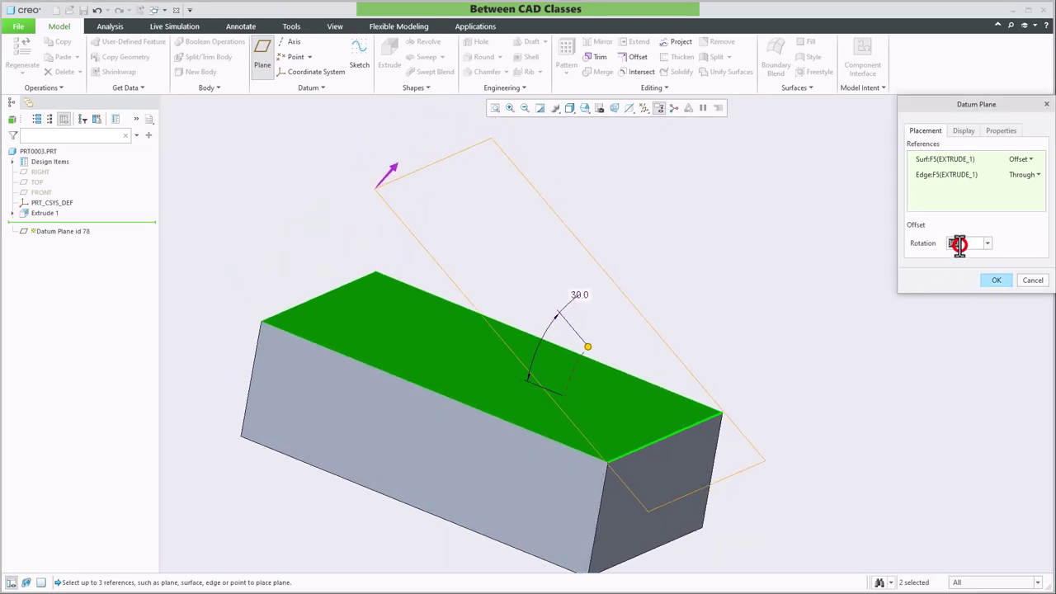
text(60)
key(Return)
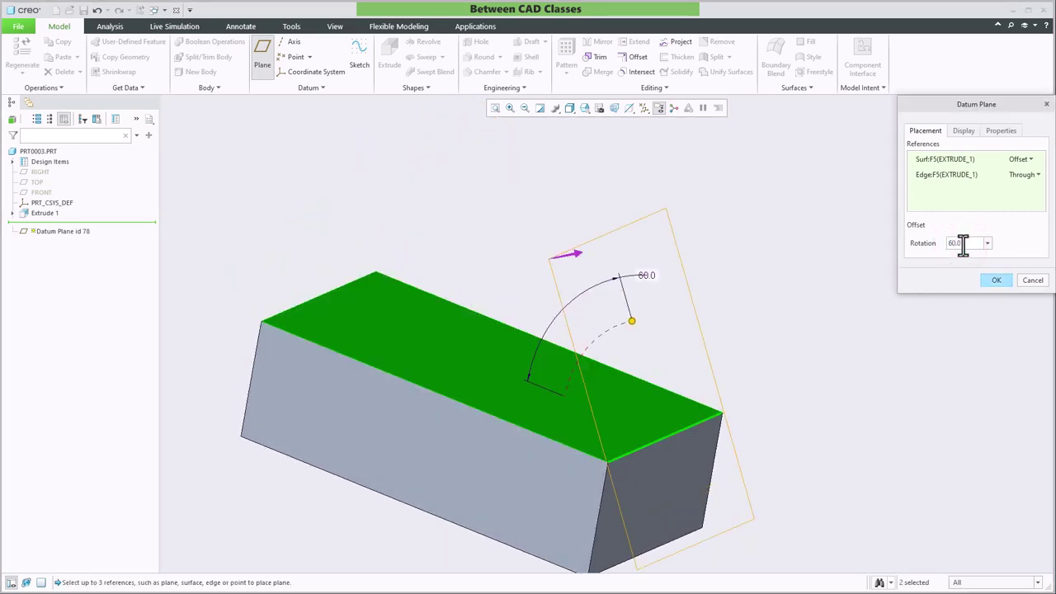
double_click(965, 243)
text(-)
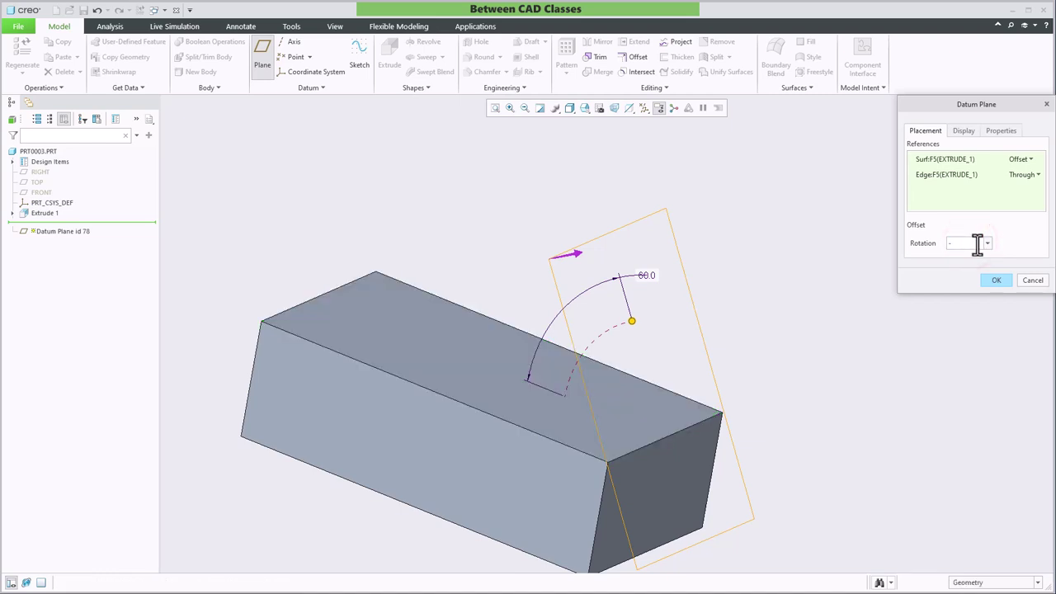
text(20)
key(Return)
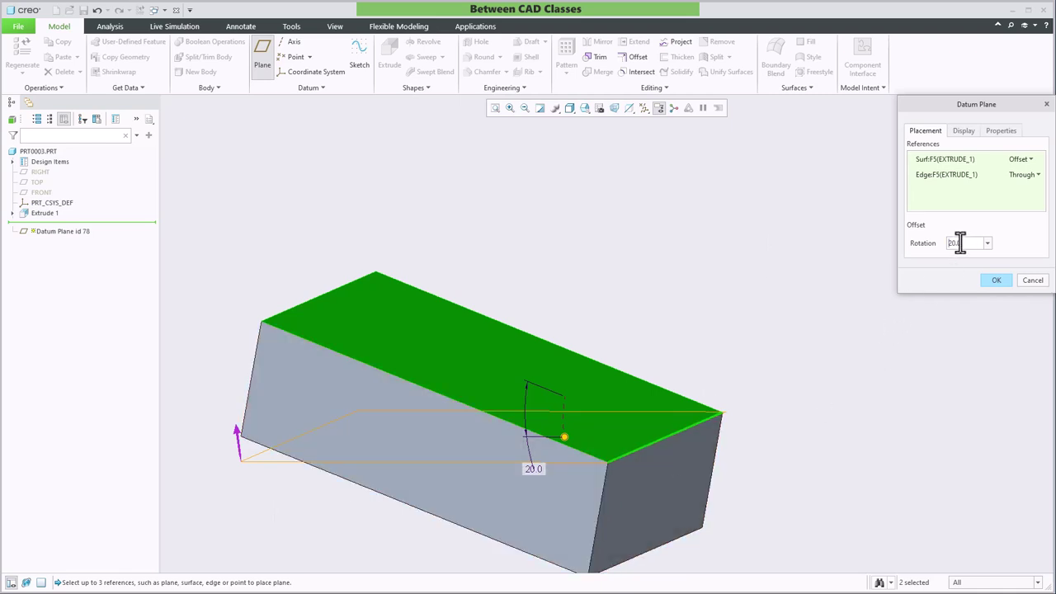
double_click(960, 243)
text(-30)
key(Delete)
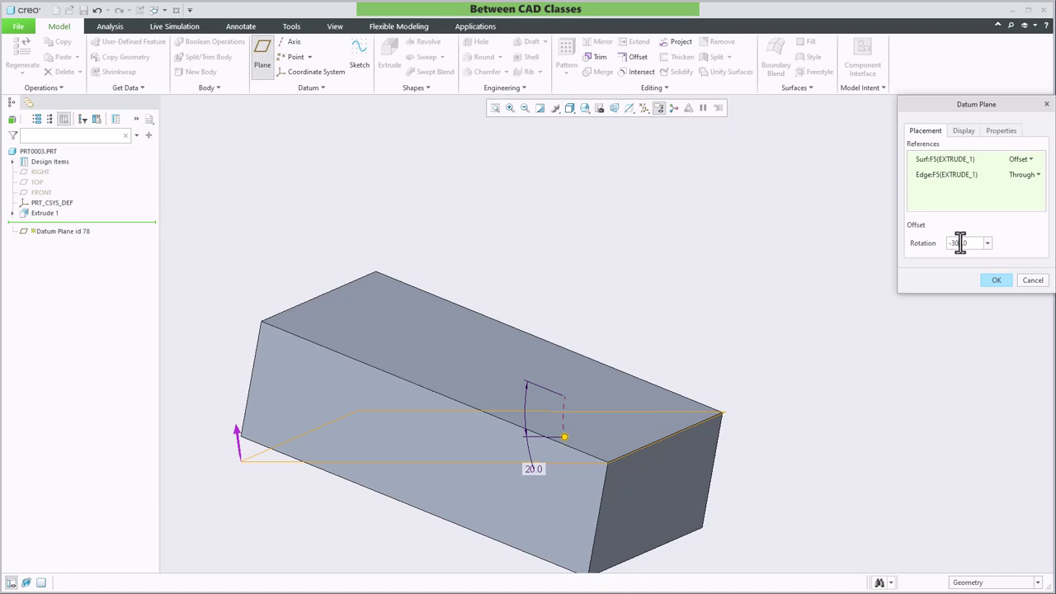
key(Return)
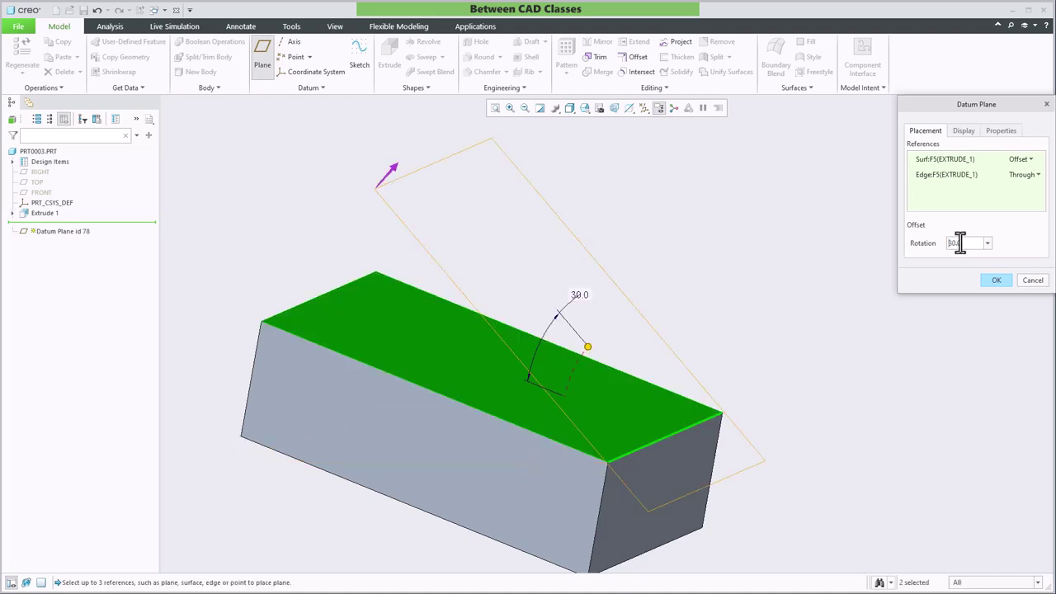
click(993, 281)
middle_drag(962, 314, 897, 277)
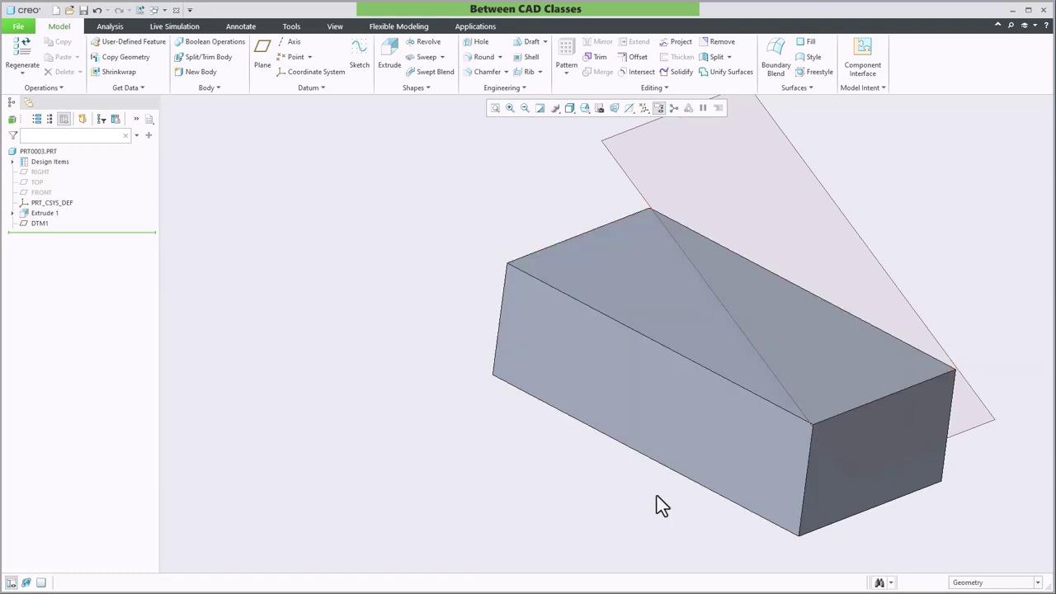